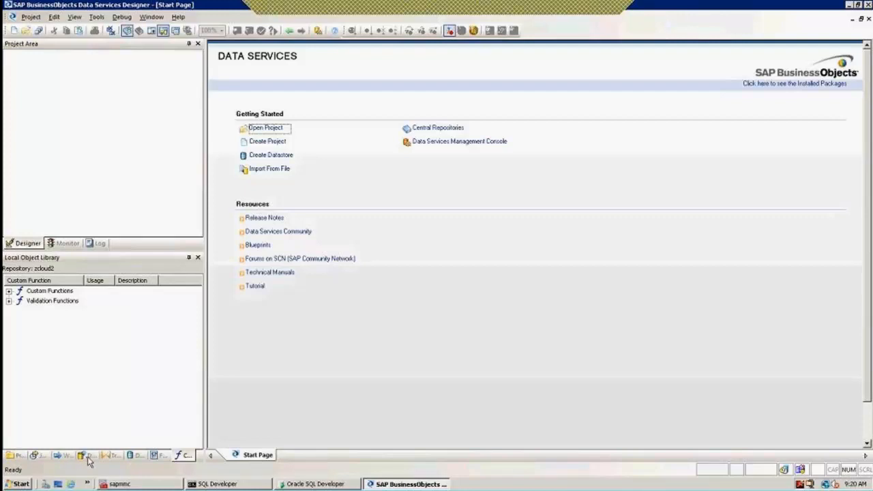
Switch the Local Object Library to its Datastores tab to list the datastores.
left_click(132, 455)
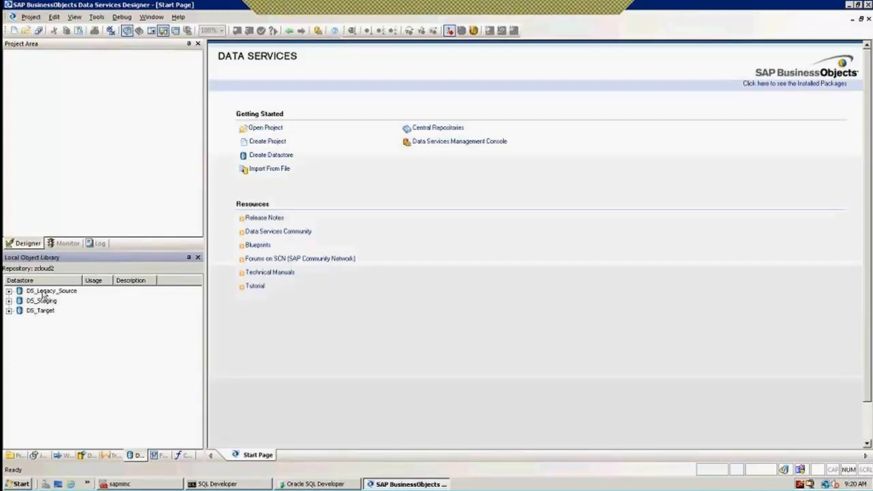
left_click(44, 294)
right_click(43, 295)
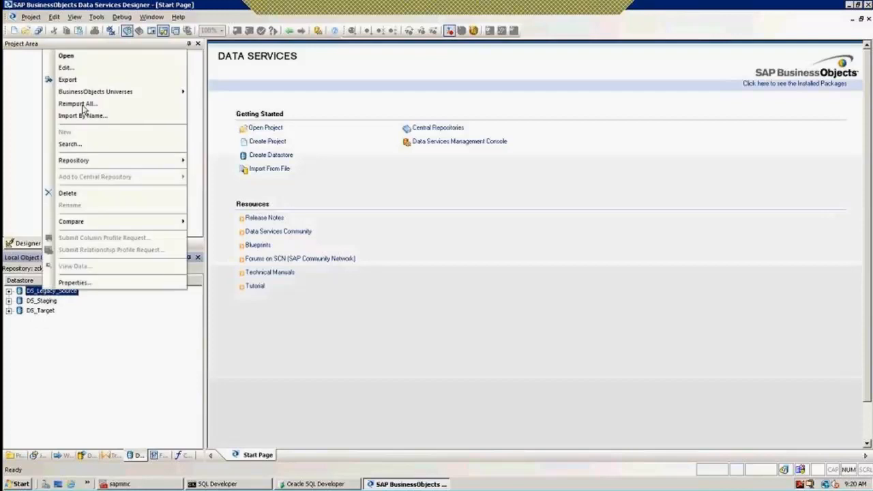
left_click(66, 69)
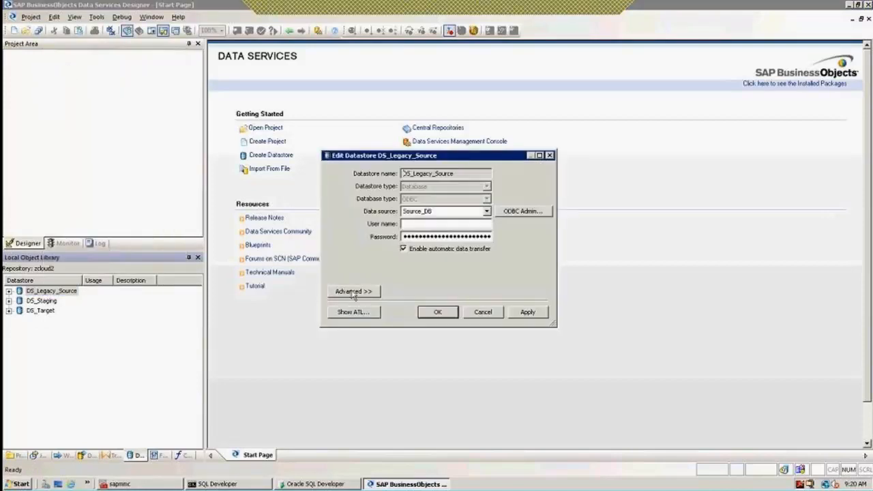
left_click(353, 292)
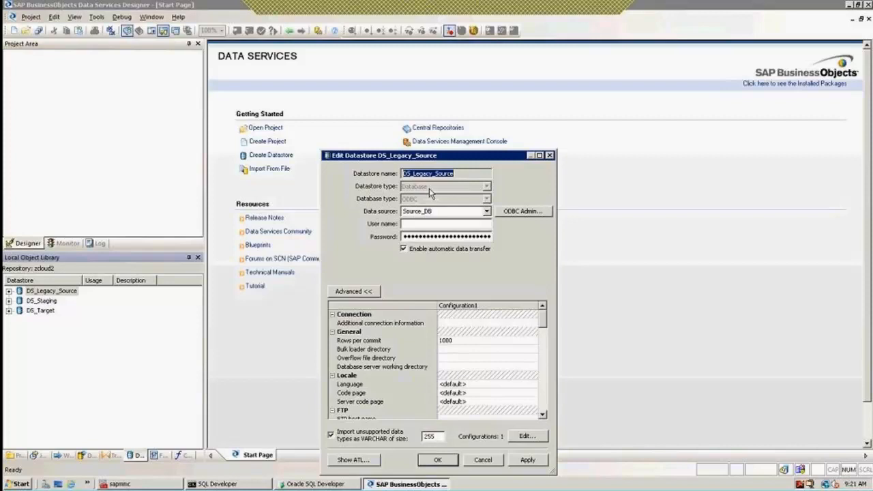
left_click(533, 460)
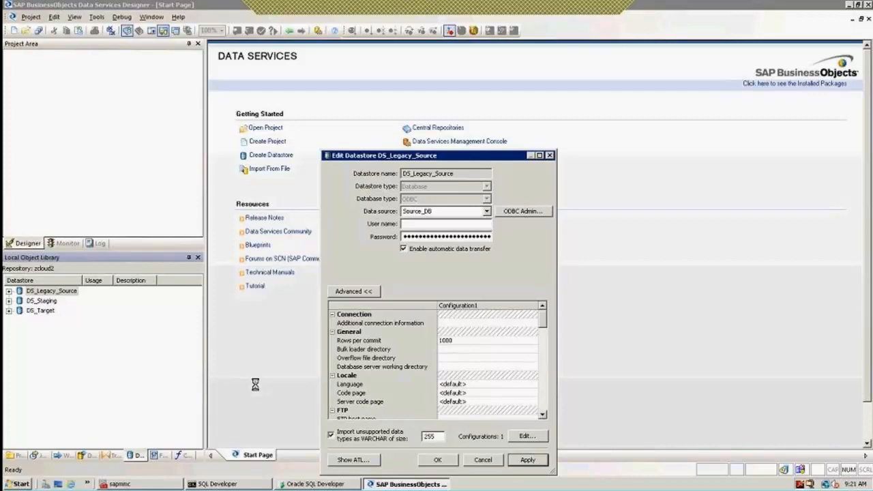
left_click(550, 156)
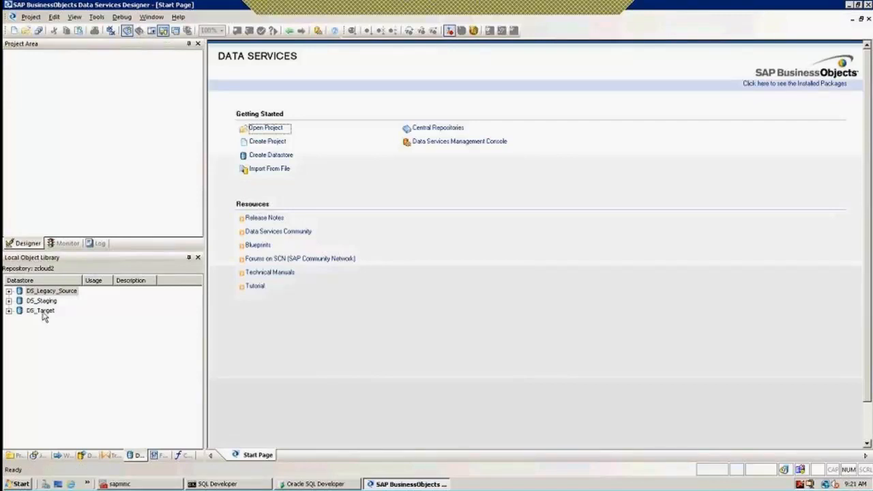
left_click(43, 312, "shift")
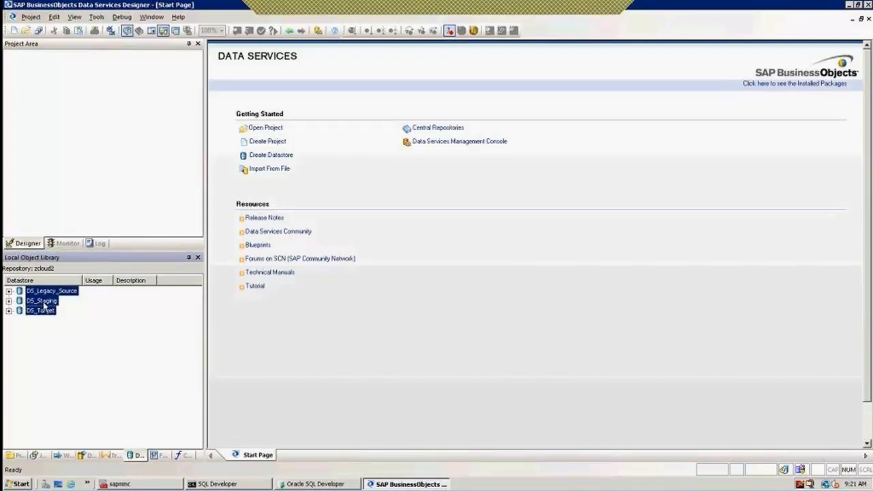
Send the three selected datastores to the Export page and collapse their table lists.
right_click(44, 305)
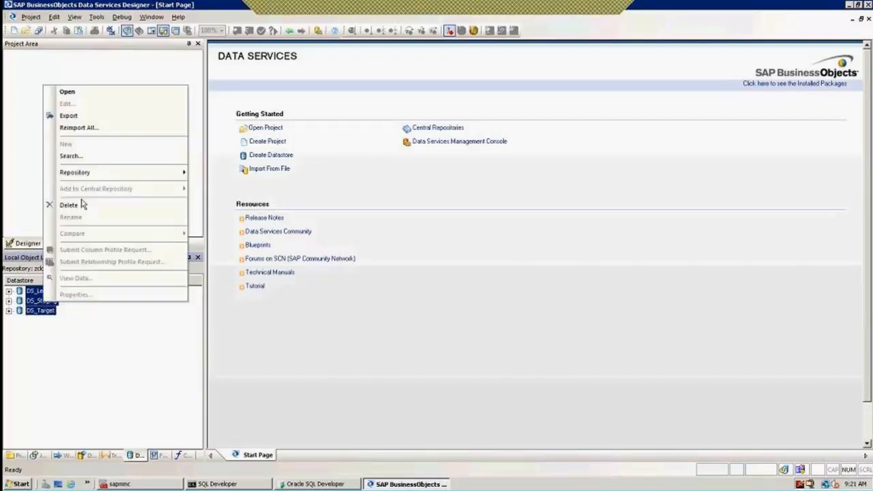
left_click(85, 118)
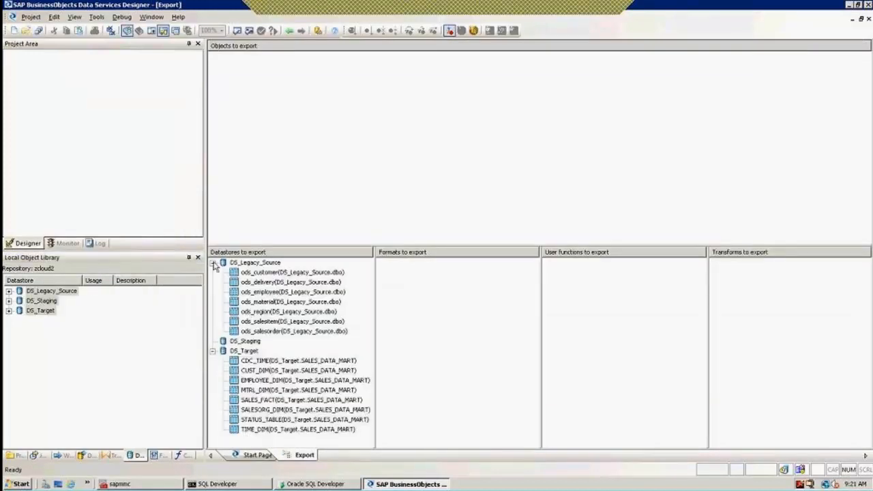
left_click(213, 263)
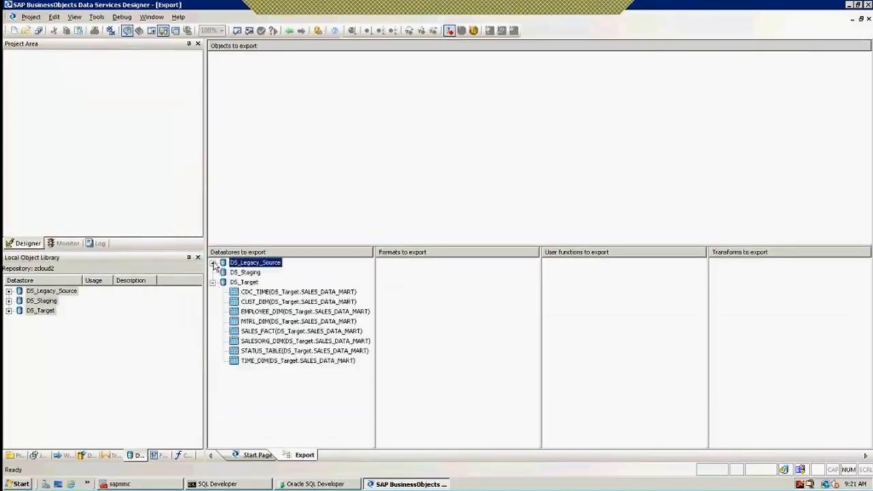
left_click(212, 282)
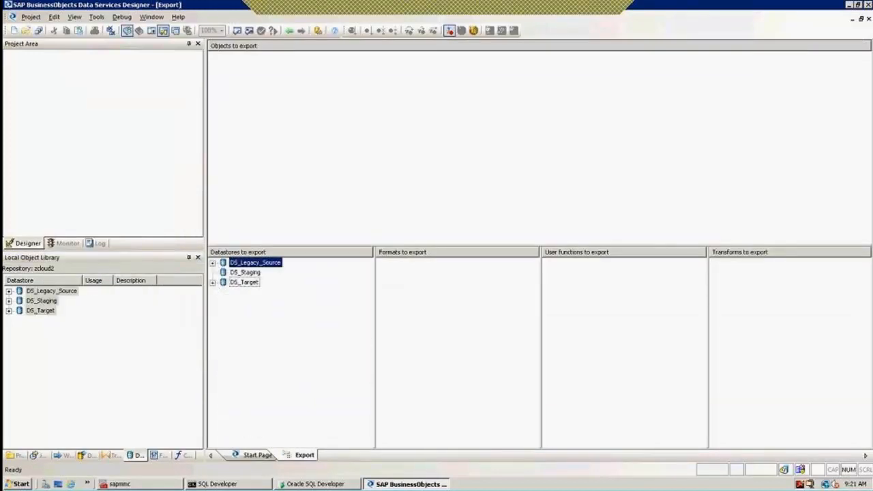
Select DS_Legacy_Source, DS_Staging and DS_Target and choose Export to ATL file.
left_click(244, 282)
left_click(243, 272, "shift")
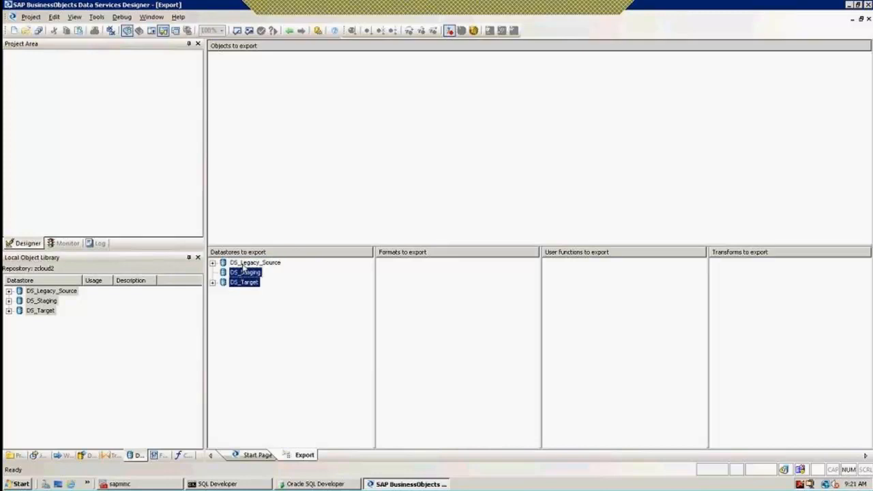
left_click(243, 265, "shift")
right_click(243, 267)
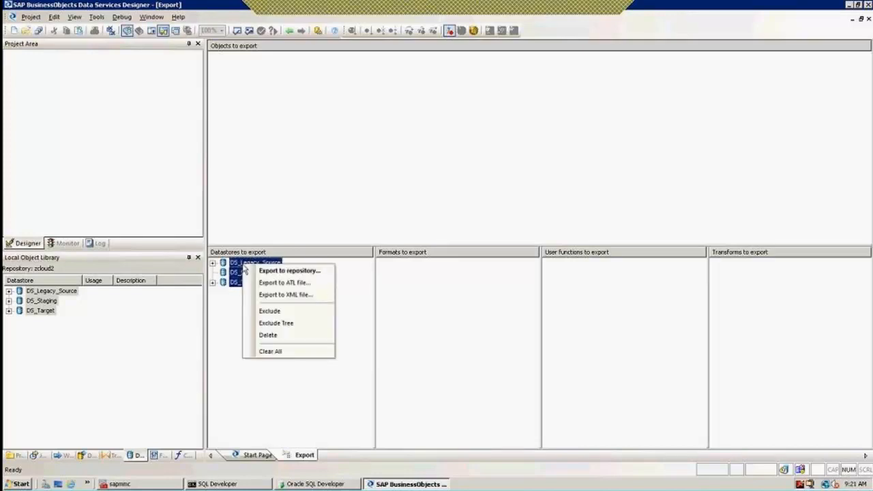
left_click(279, 284)
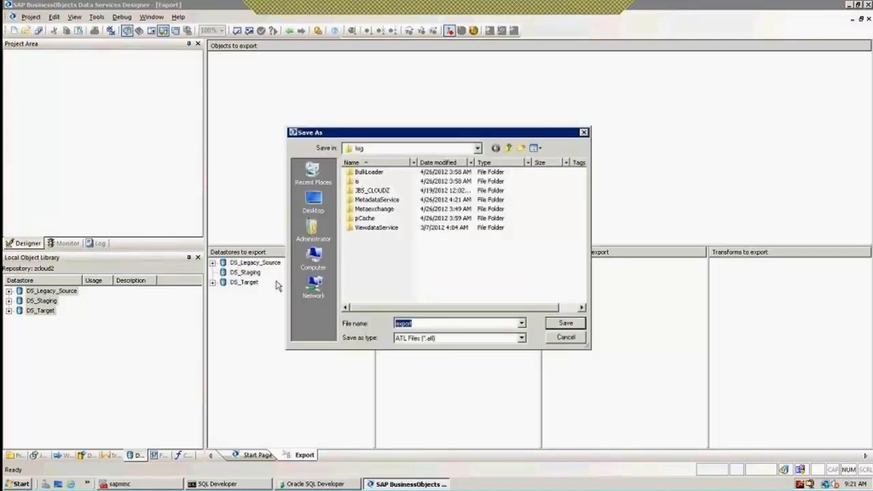
Save the export as 'Datastores' in the Data Services Tutorial Files folder.
left_click(508, 149)
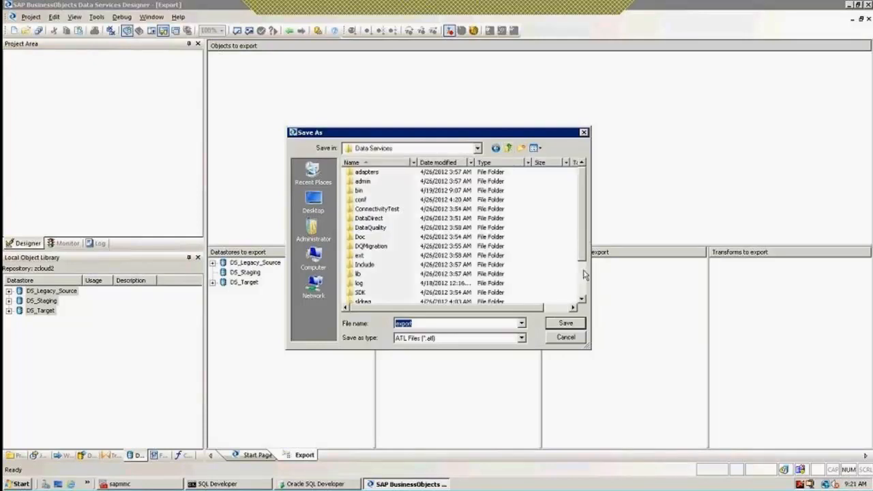
left_click(582, 284)
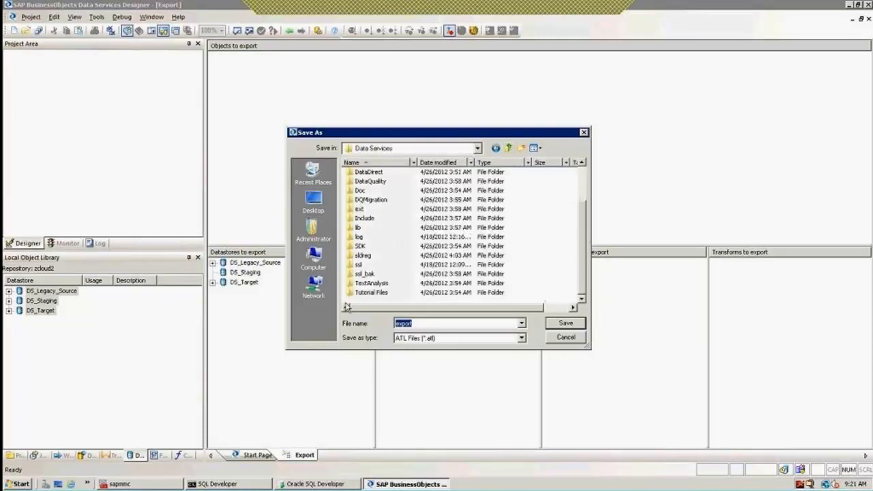
left_click(375, 294)
double_click(376, 293)
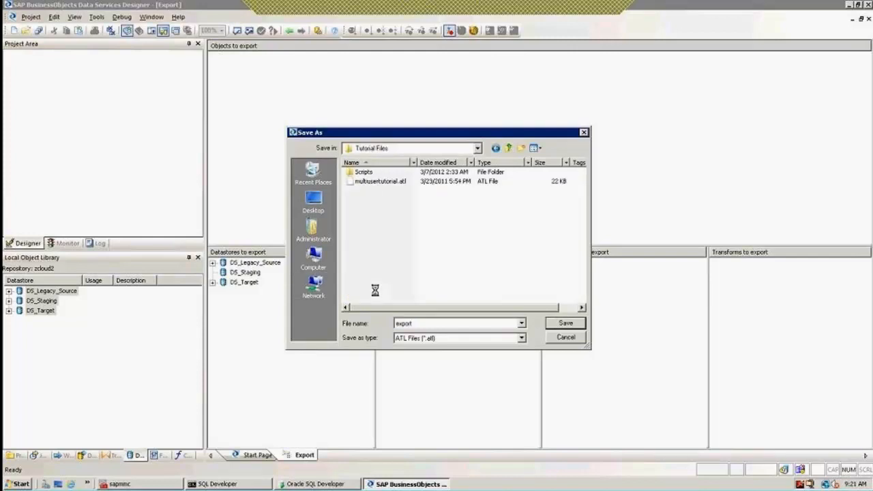
double_click(421, 325)
type("Datastores")
left_click(566, 323)
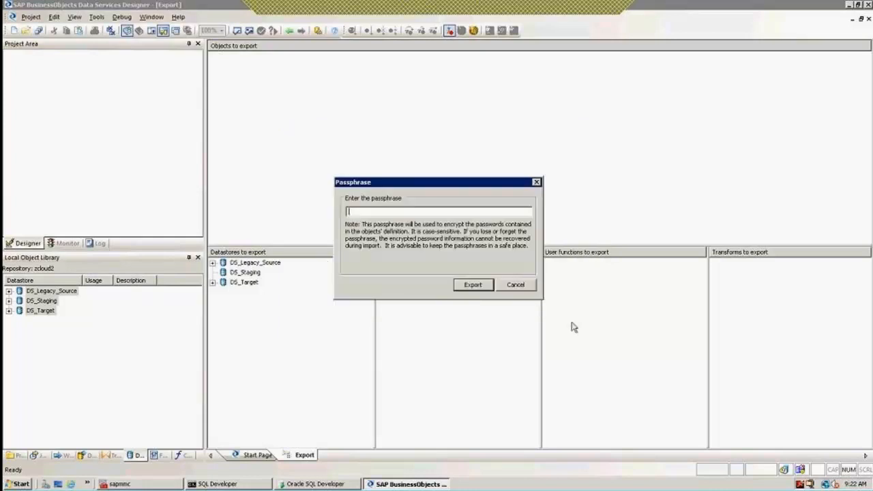
Enter the export passphrase, run the export, and close the results.
key("Return")
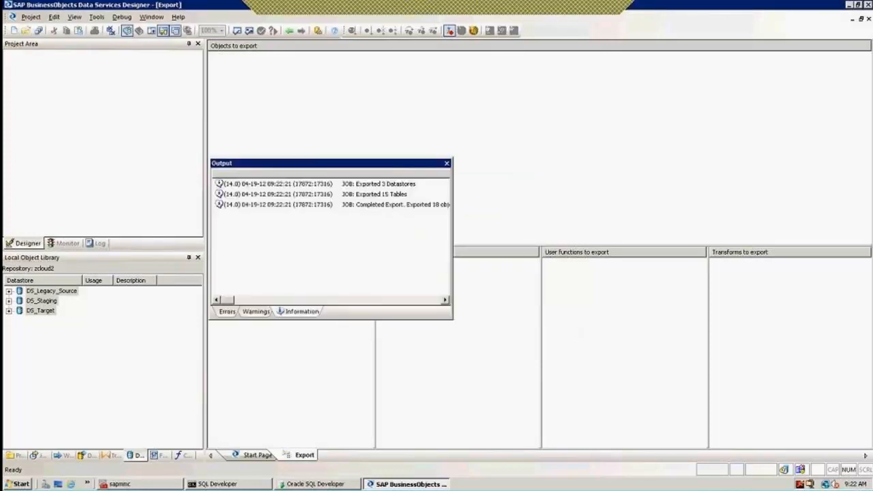
left_click(446, 163)
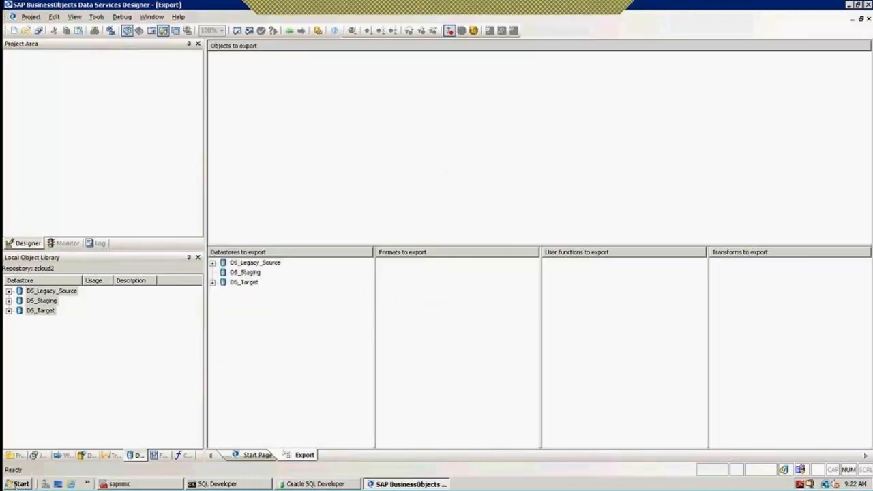
left_click(15, 486)
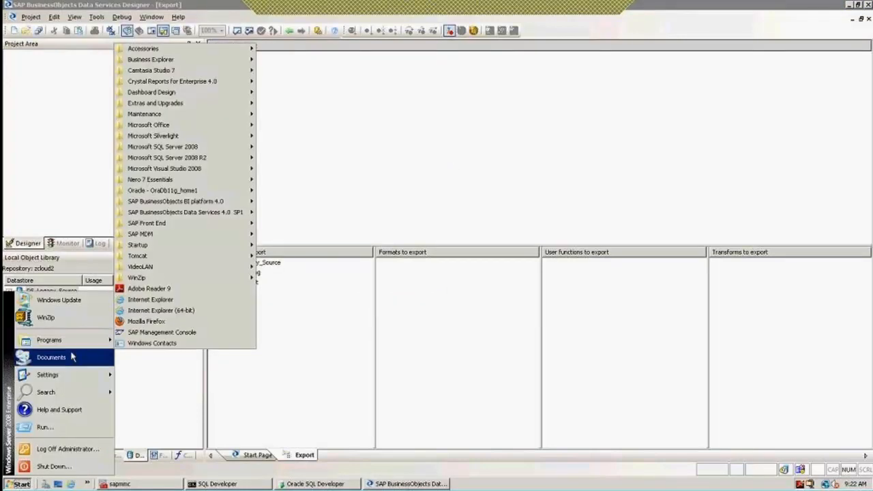
left_click(853, 12)
Browse to C:\Program Files (x86)\SAP BusinessObjects\Data Services\Tutorial Files in Explorer.
left_click(851, 4)
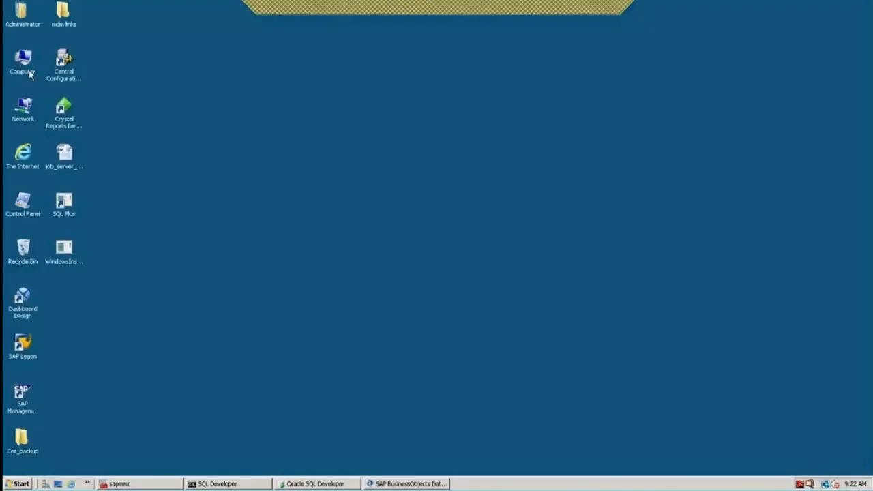
double_click(27, 67)
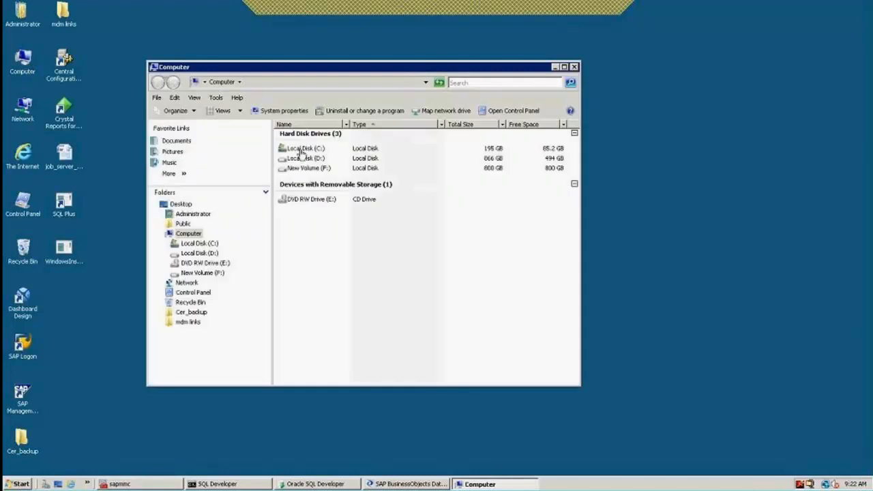
double_click(300, 149)
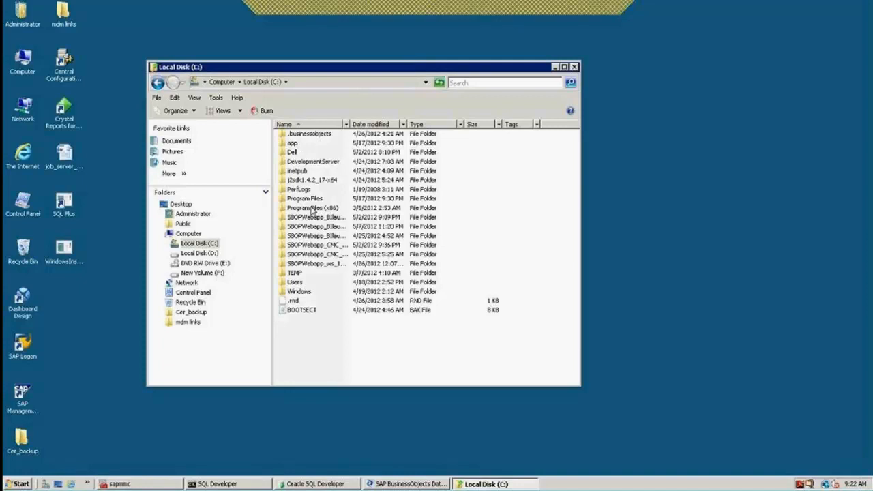
double_click(313, 209)
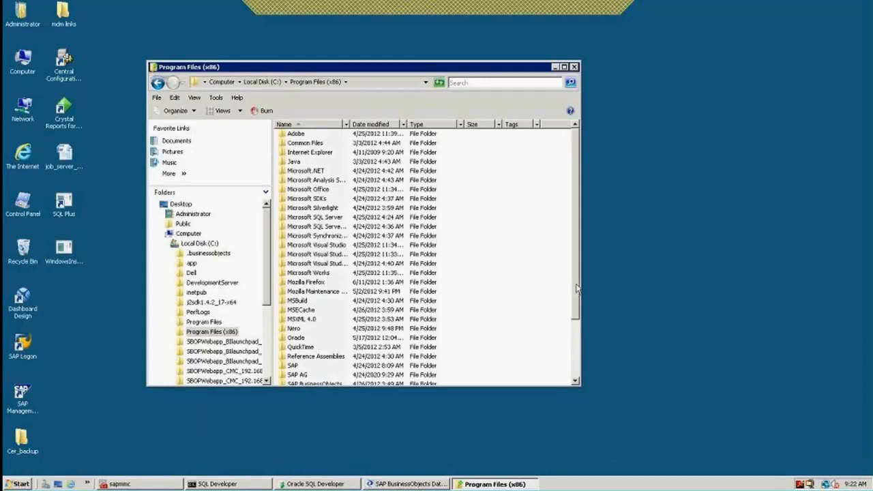
scroll(332, 351, "down", 2)
double_click(328, 349)
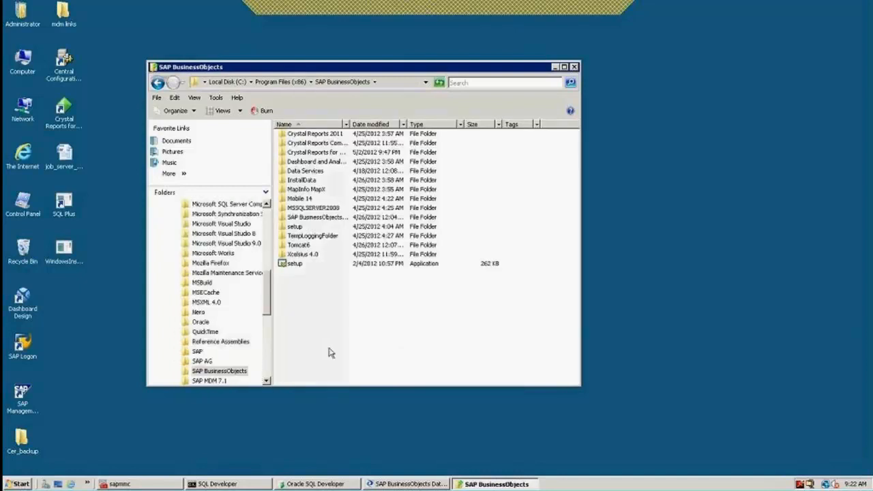
left_click(306, 172)
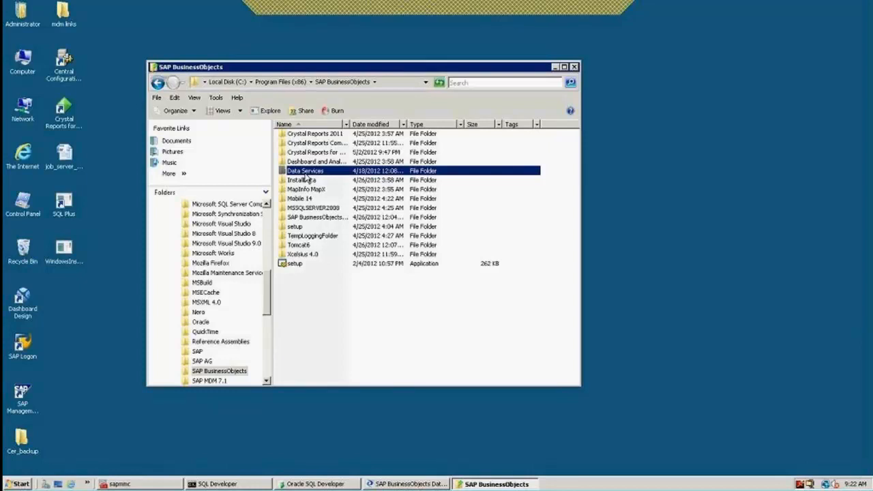
double_click(305, 172)
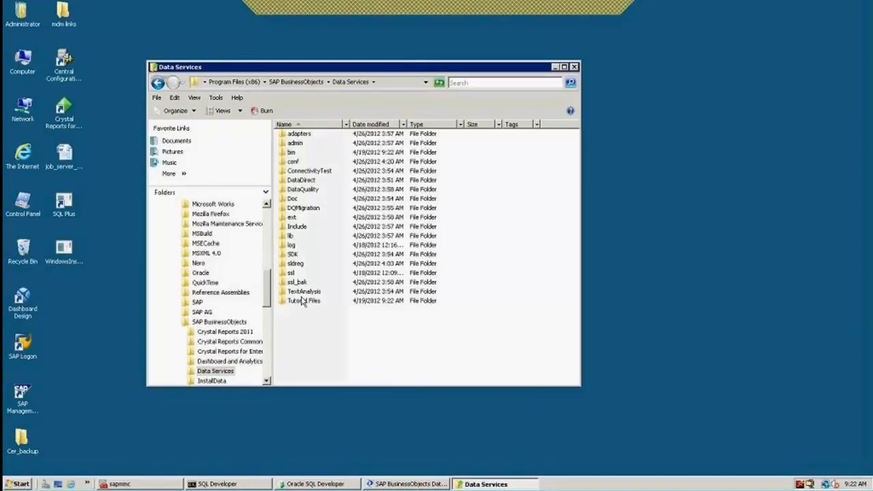
double_click(303, 301)
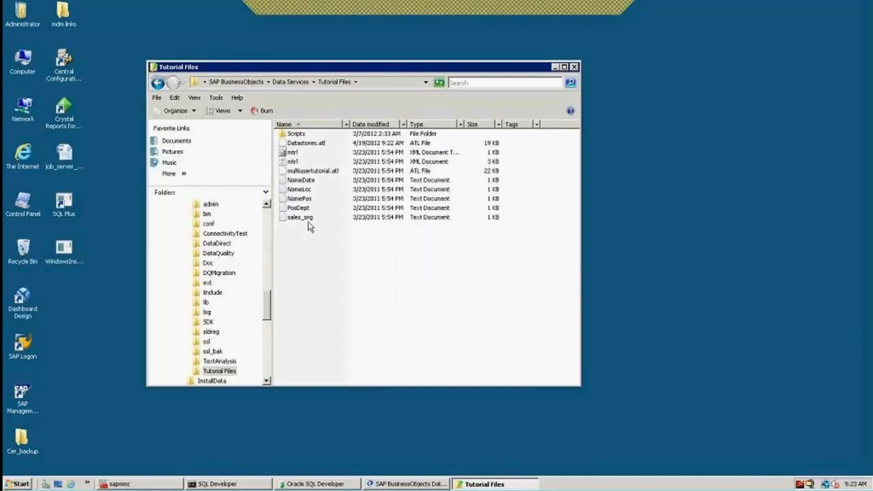
Check Datastores.atl's properties and path, then close Explorer and return to the Designer.
right_click(305, 145)
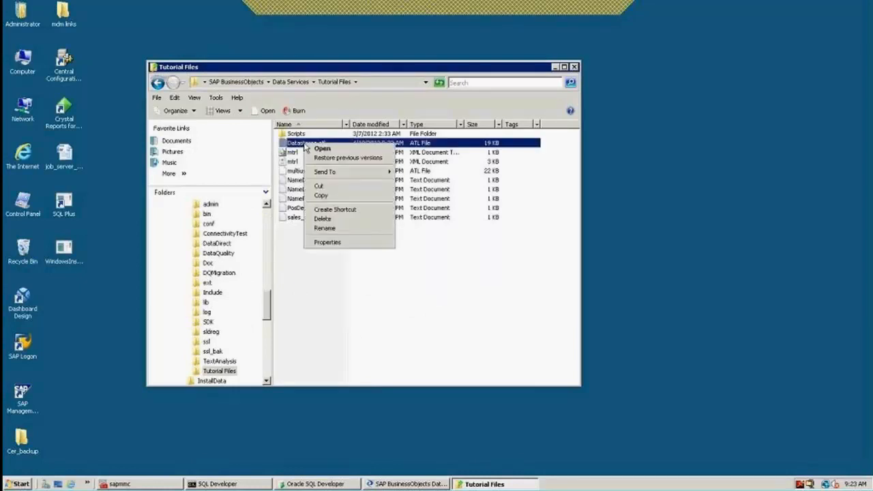
left_click(335, 247)
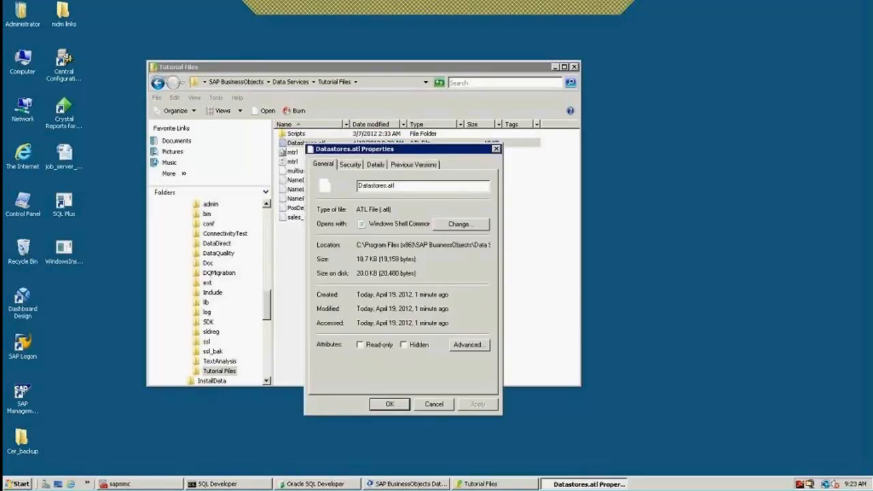
left_click_drag(357, 245, 509, 248)
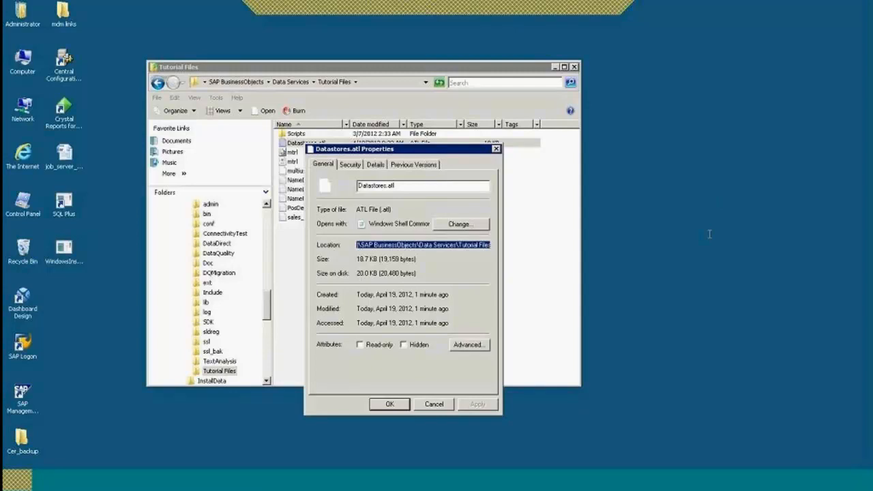
left_click(442, 404)
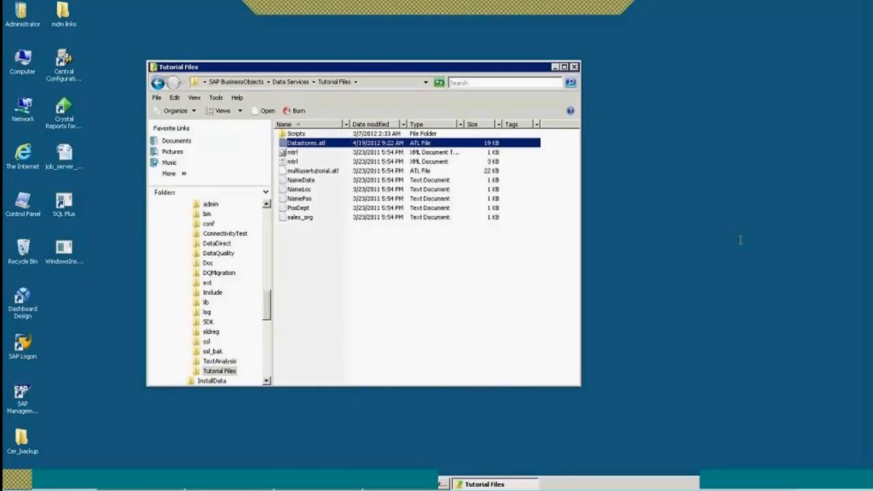
left_click(575, 67)
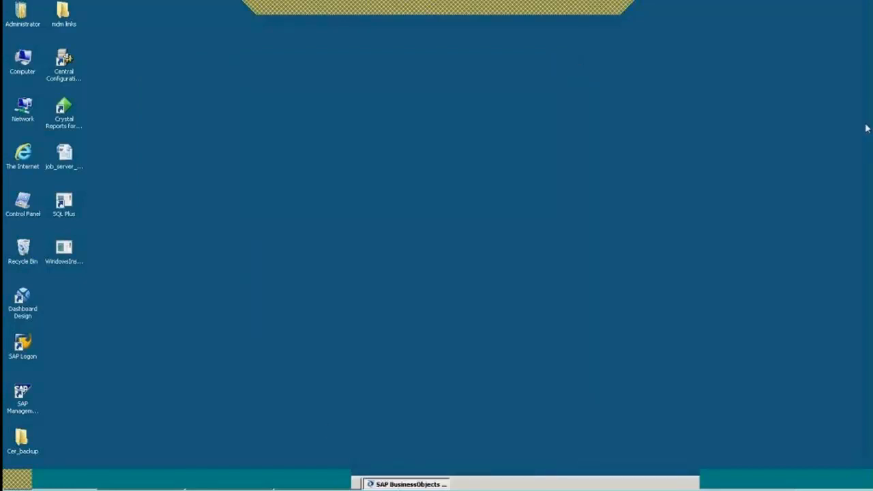
left_click(396, 485)
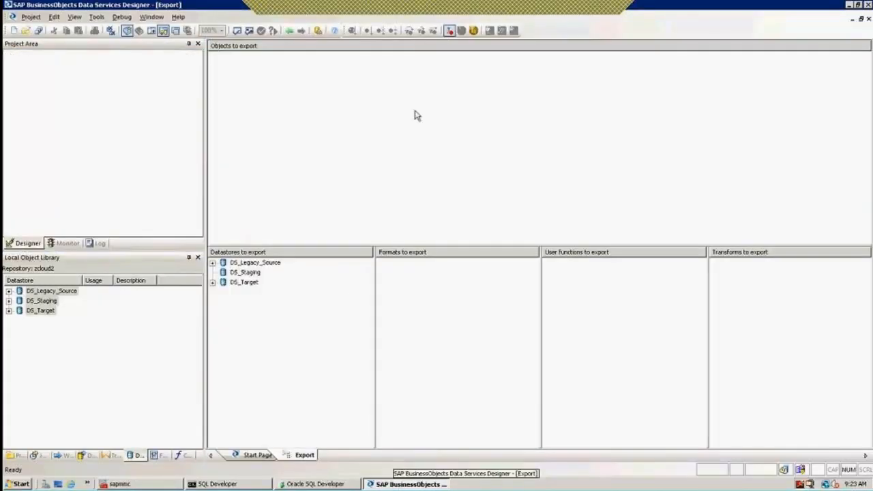
Close the Export view and begin importing Datastores.atl from Tutorial Files.
left_click(289, 33)
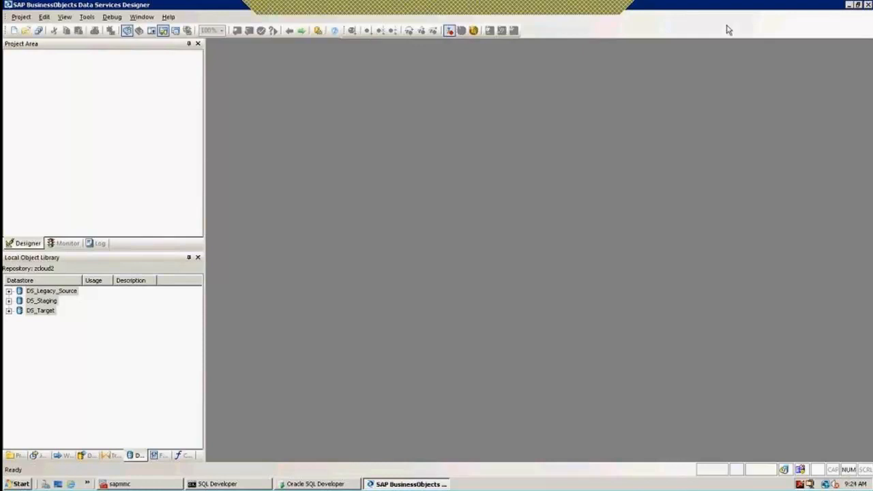
left_click(585, 13)
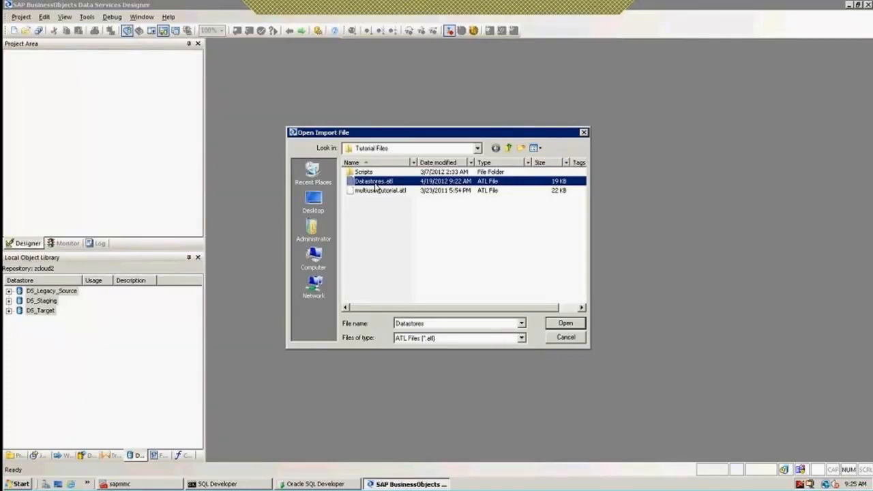
Open Datastores.atl, enter its passphrase, and accept the import warning.
left_click(569, 324)
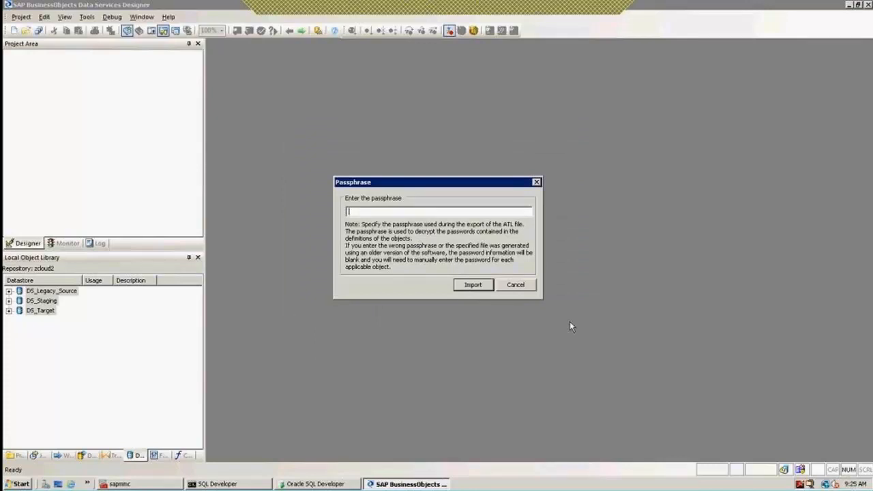
key("Return")
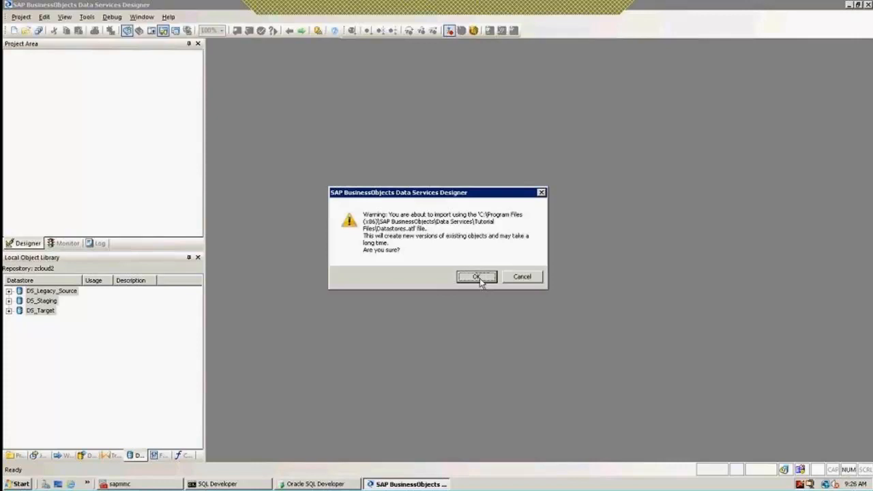
left_click(478, 278)
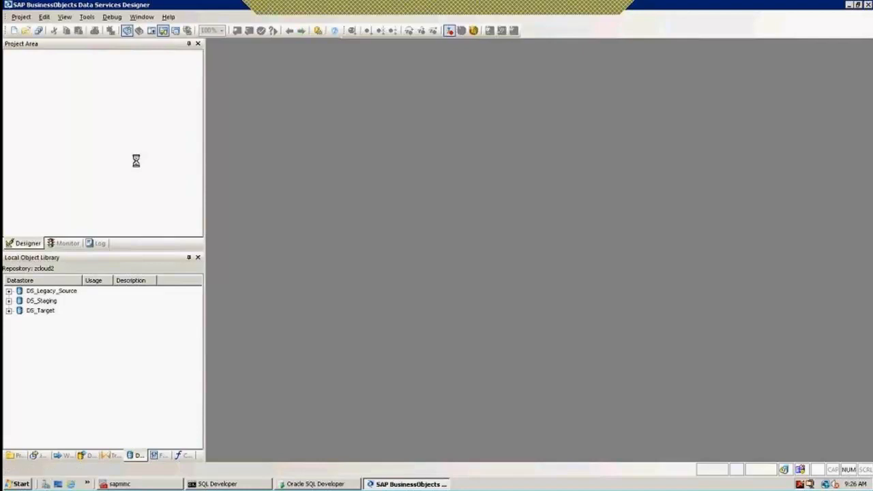
left_click(86, 17)
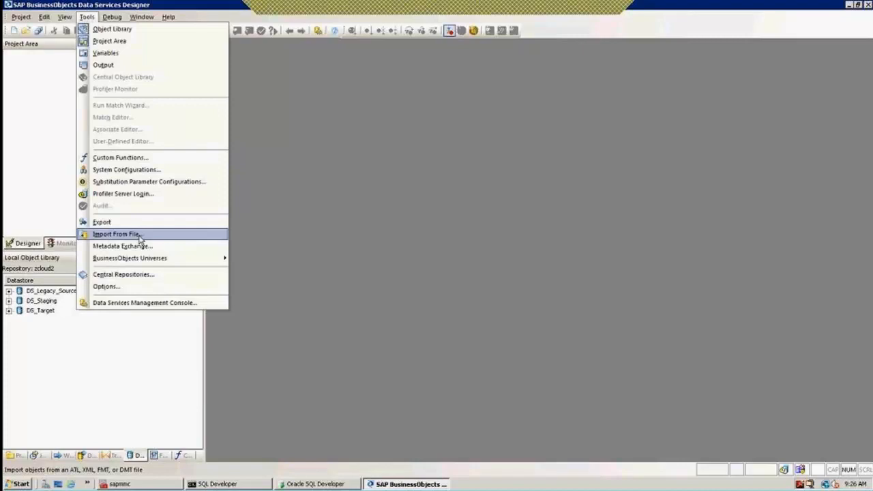
left_click(289, 347)
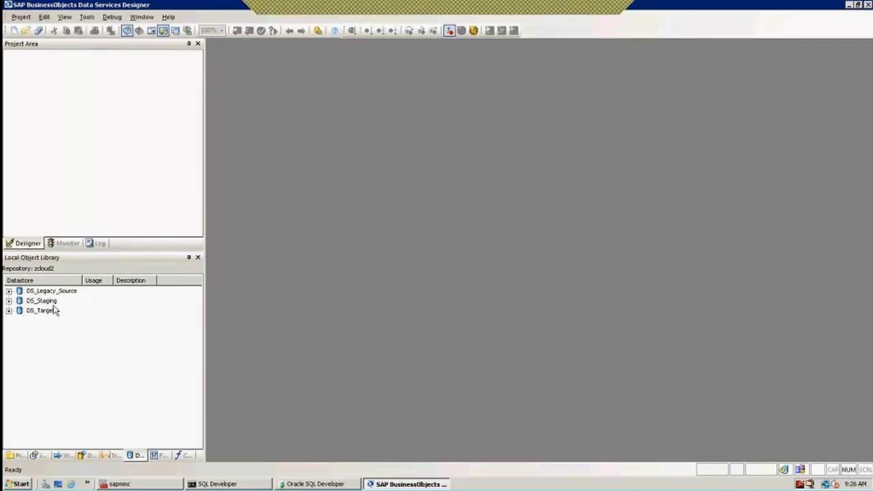
left_click(40, 292)
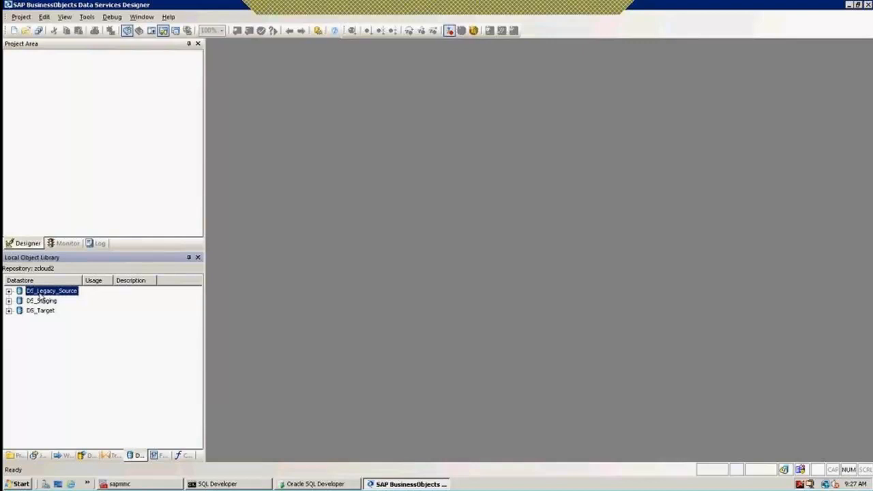
left_click(42, 303)
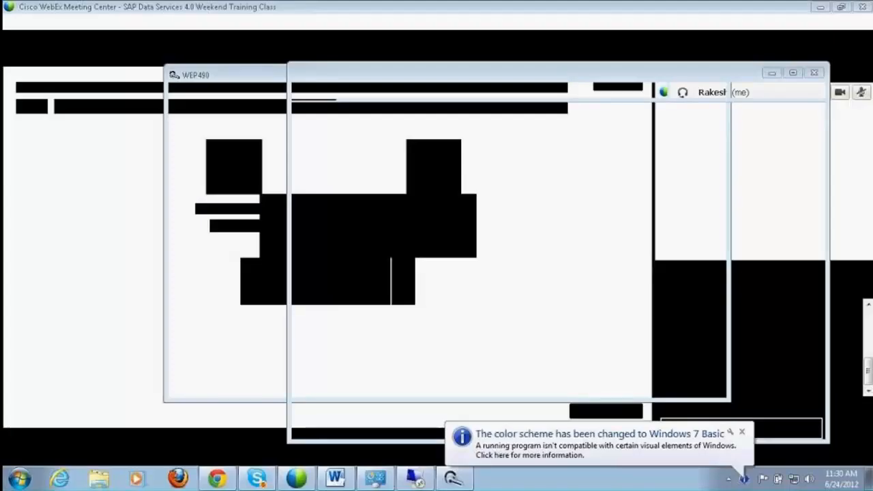
Minimize the WebEx and Chrome windows and bring back the Remote Desktop session.
left_click(820, 7)
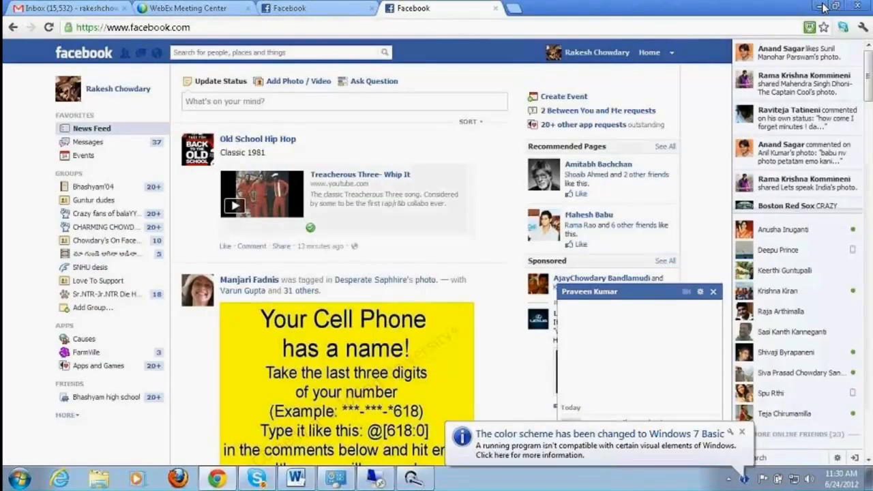
left_click(823, 7)
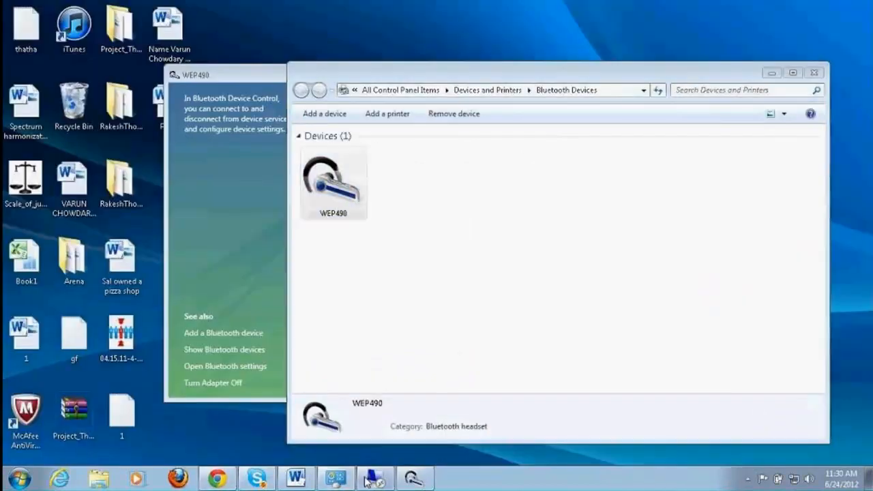
left_click(377, 480)
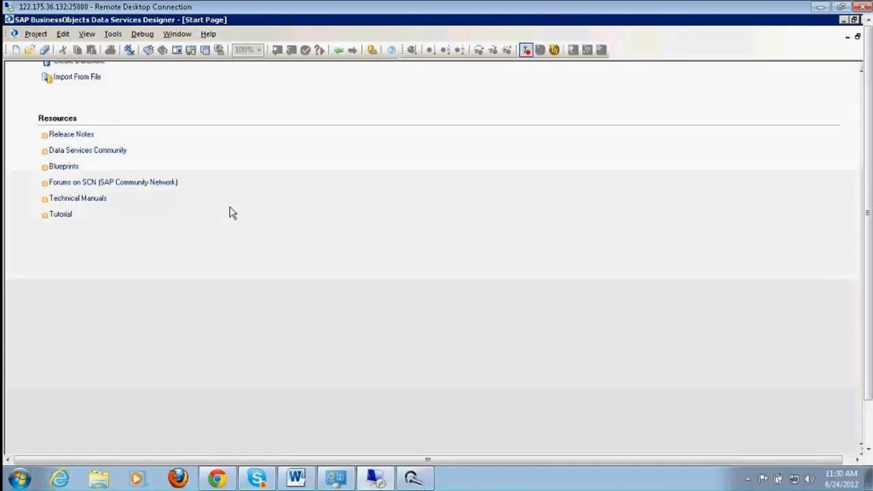
Scroll the Start Page and bring up the View menu.
scroll(234, 175, "up", 3)
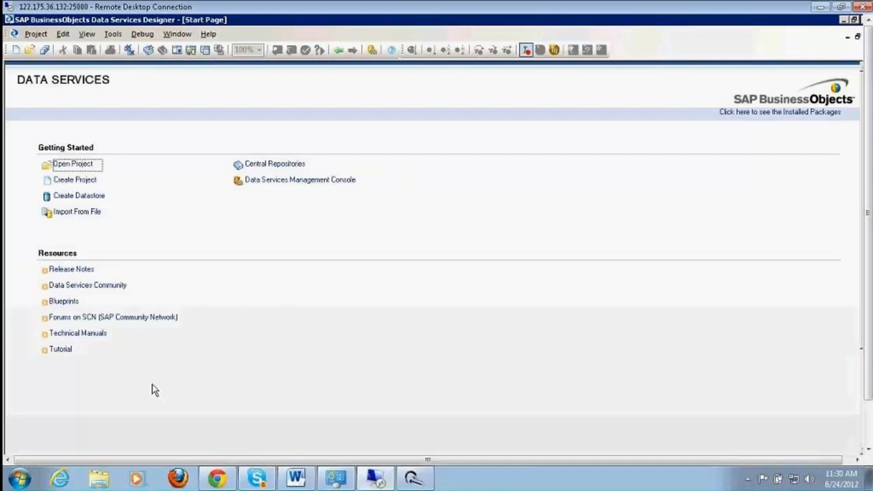
scroll(152, 384, "down", 1)
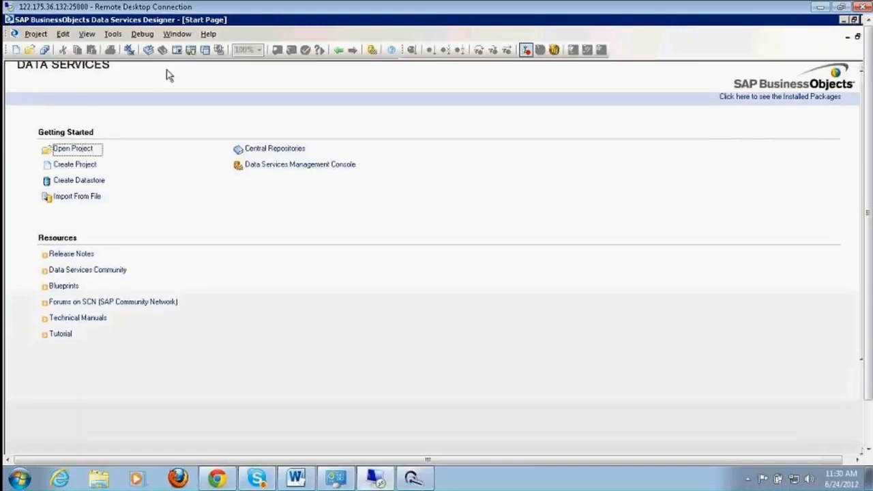
left_click(91, 36)
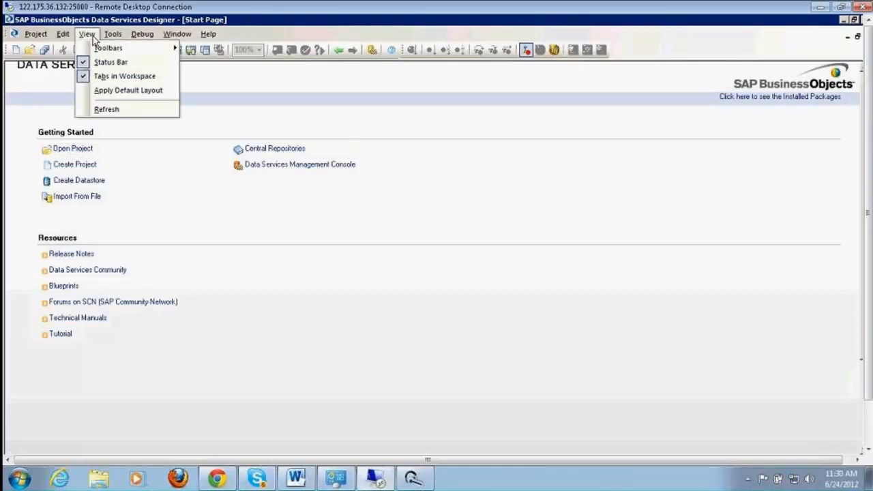
Apply the default layout and display the now-empty Datastores list in the object library.
left_click(122, 92)
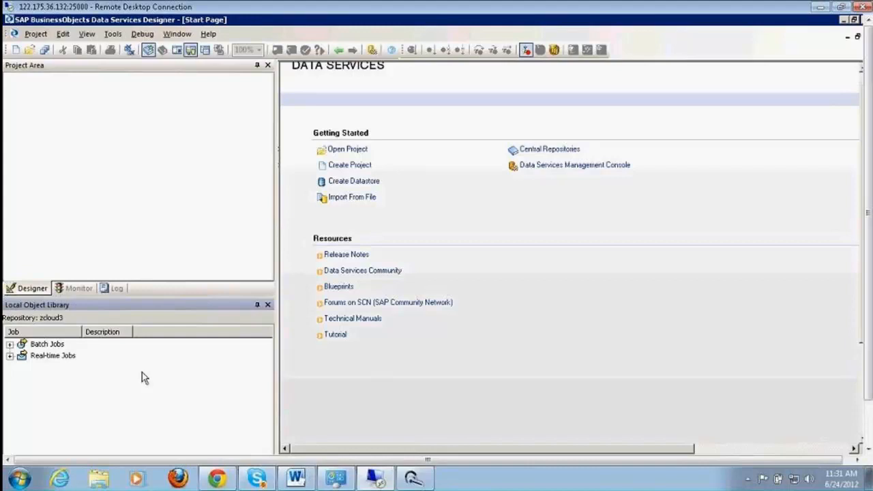
left_click(144, 401)
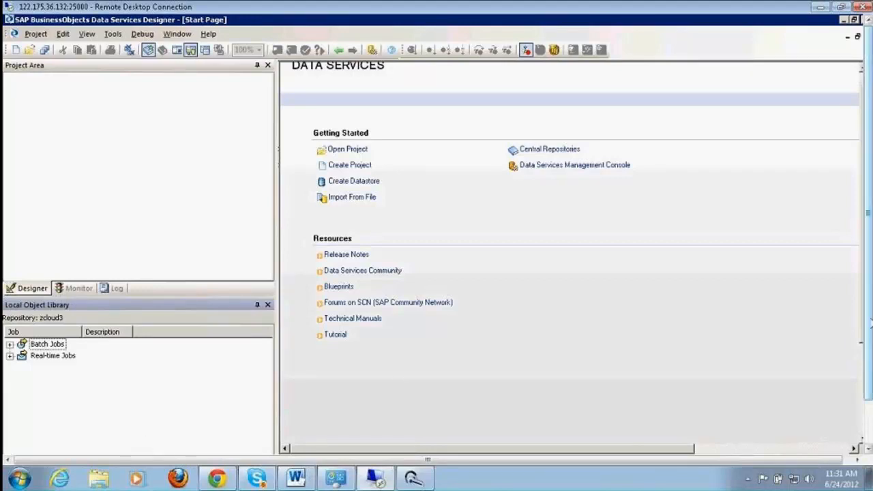
left_click_drag(870, 326, 871, 366)
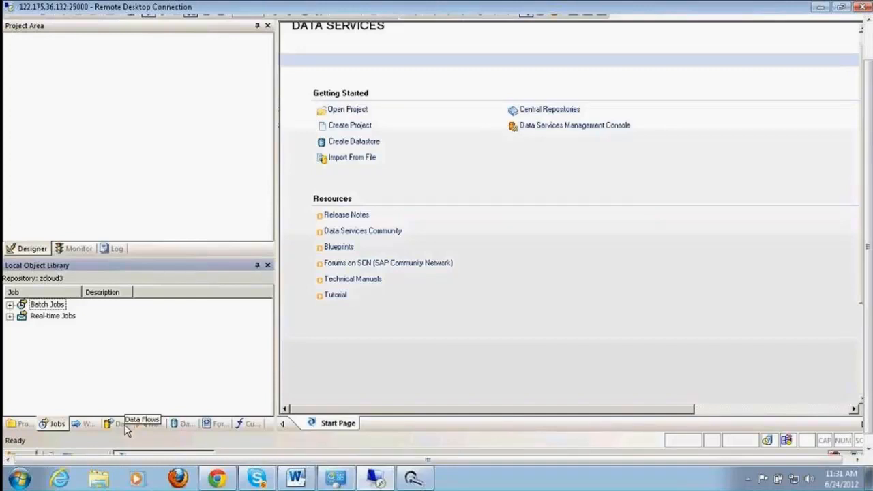
left_click(181, 425)
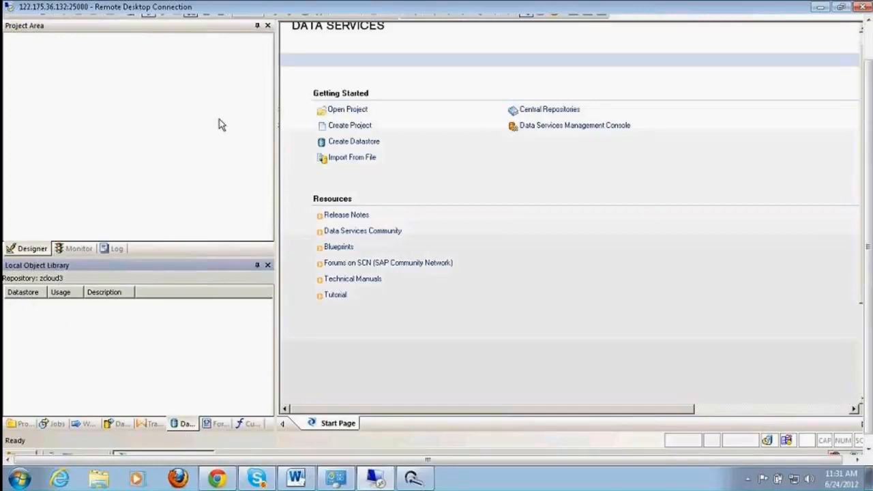
left_click(229, 179)
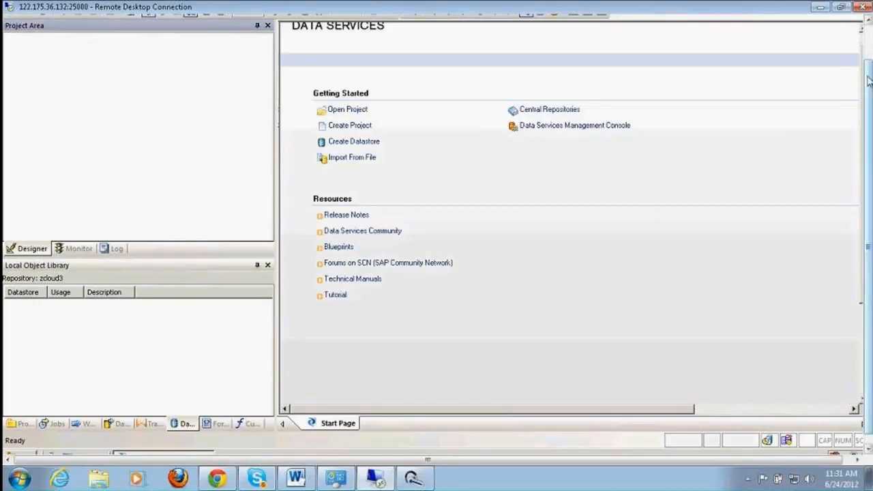
left_click_drag(869, 80, 869, 42)
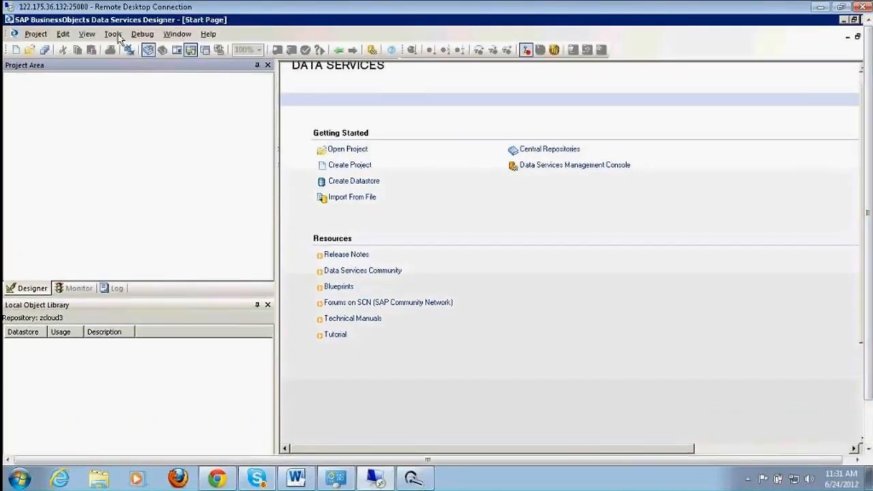
Start importing multiusertutorial.atl, then cancel at the passphrase prompt.
left_click(113, 34)
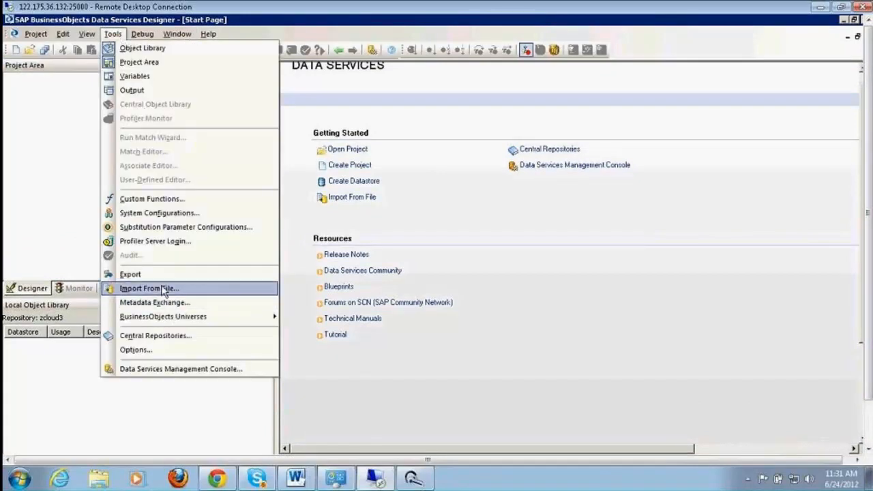
left_click(163, 289)
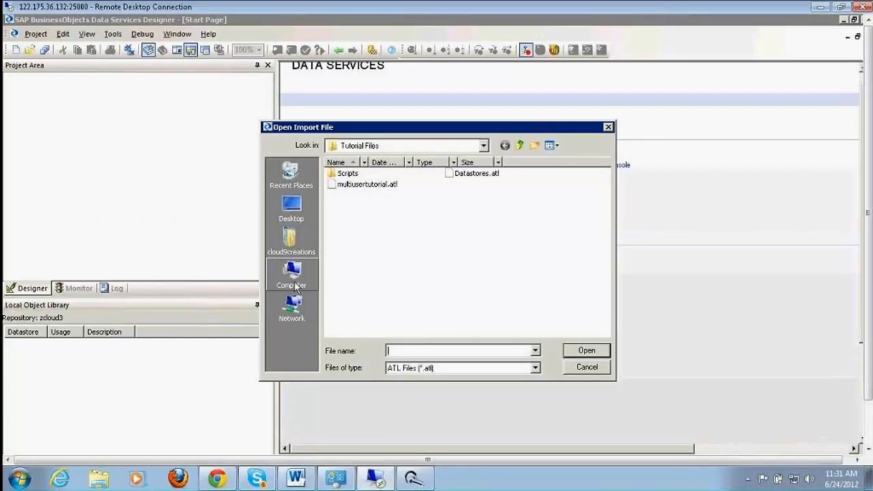
double_click(380, 186)
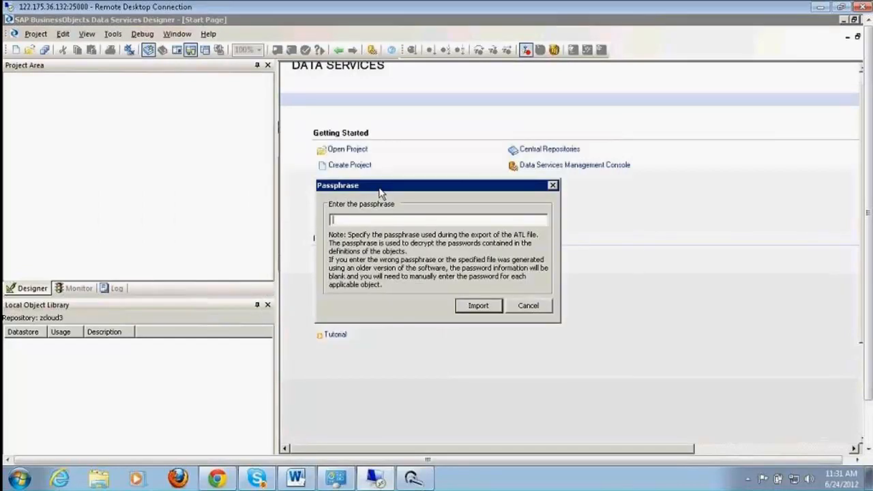
left_click(529, 306)
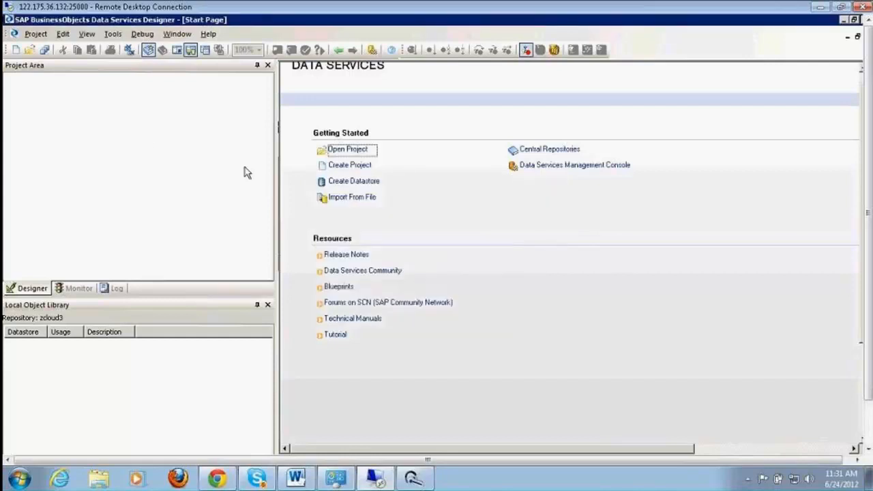
left_click(115, 35)
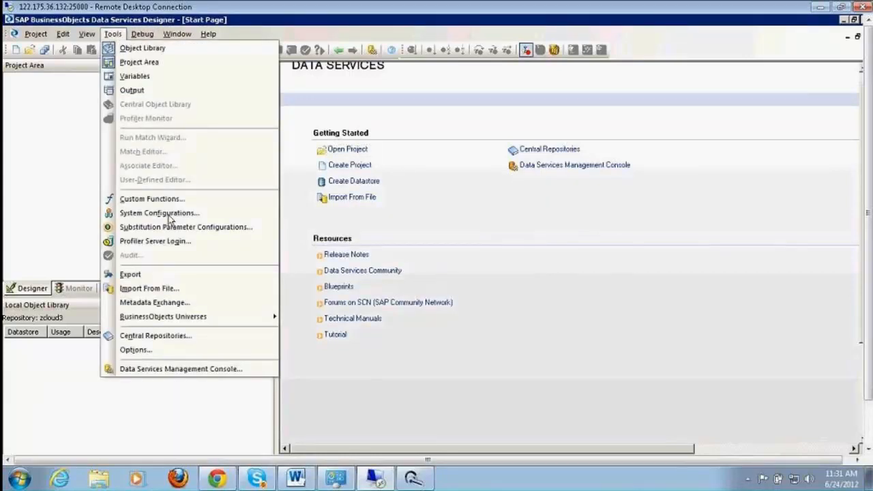
Start a new file import and browse to C:\Program Files (x86)\SAP BusinessObjects\Data Services\Tutorial Files.
left_click(162, 292)
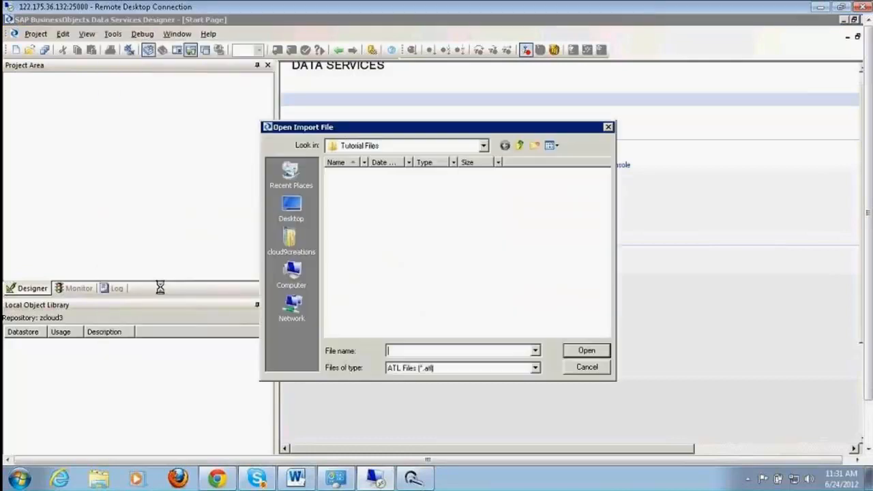
left_click(301, 281)
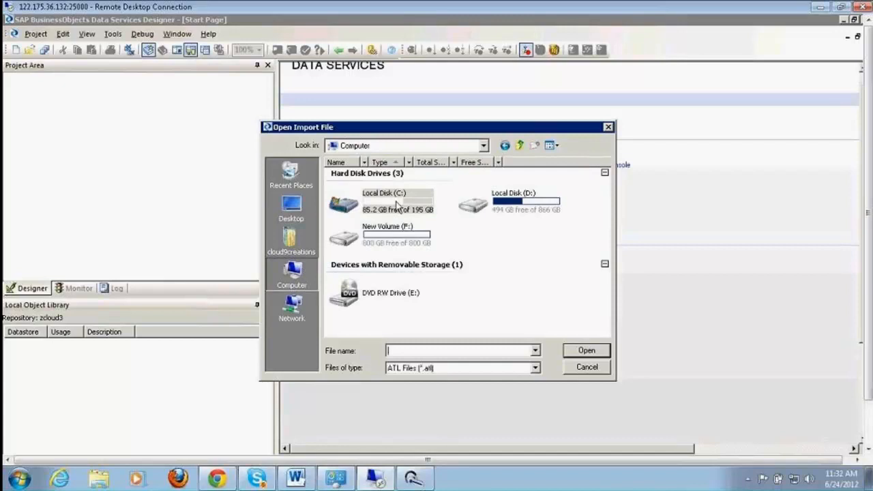
double_click(397, 205)
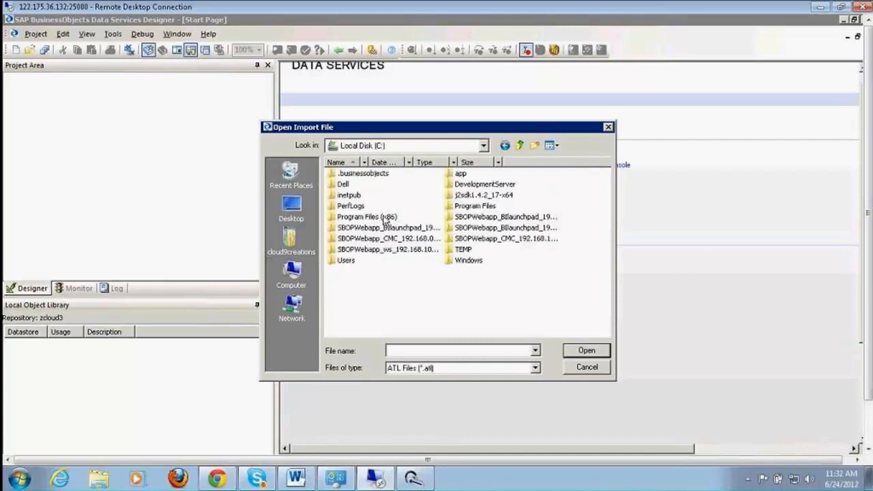
double_click(383, 217)
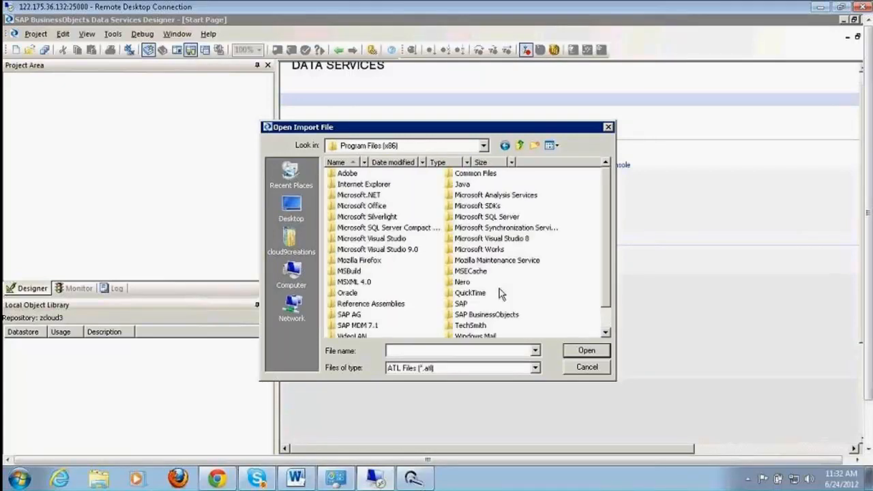
left_click_drag(606, 270, 607, 287)
left_click(491, 290)
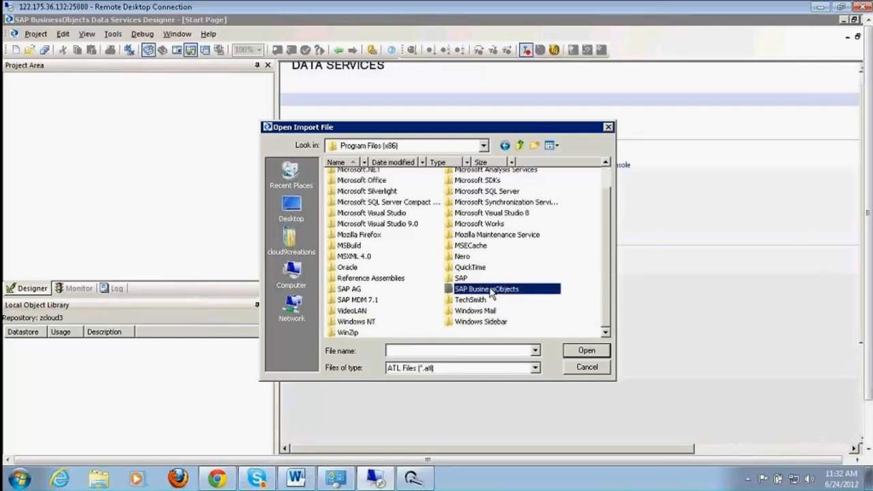
double_click(491, 290)
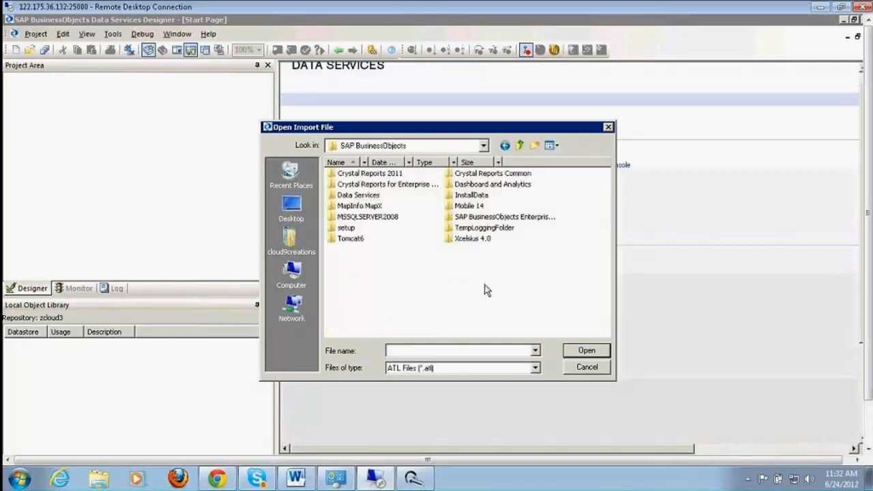
double_click(367, 196)
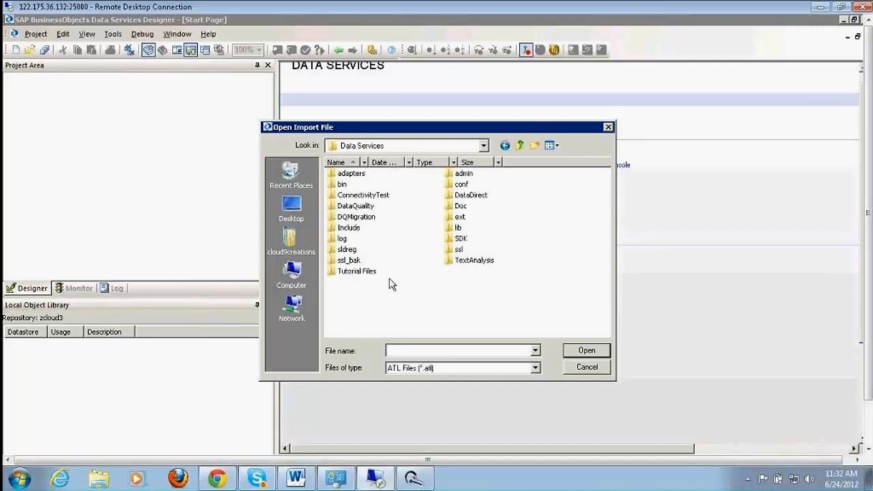
left_click(369, 273)
double_click(368, 273)
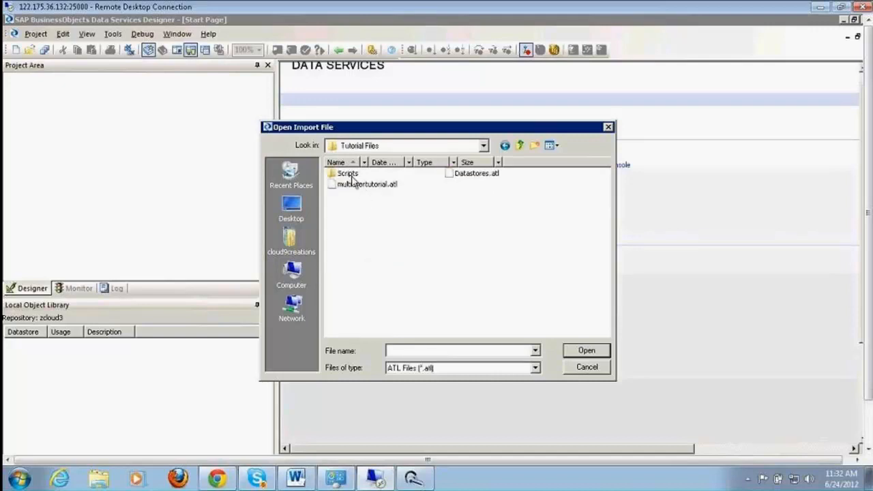
Choose Datastores.atl and run the import after entering the passphrase.
left_click(461, 176)
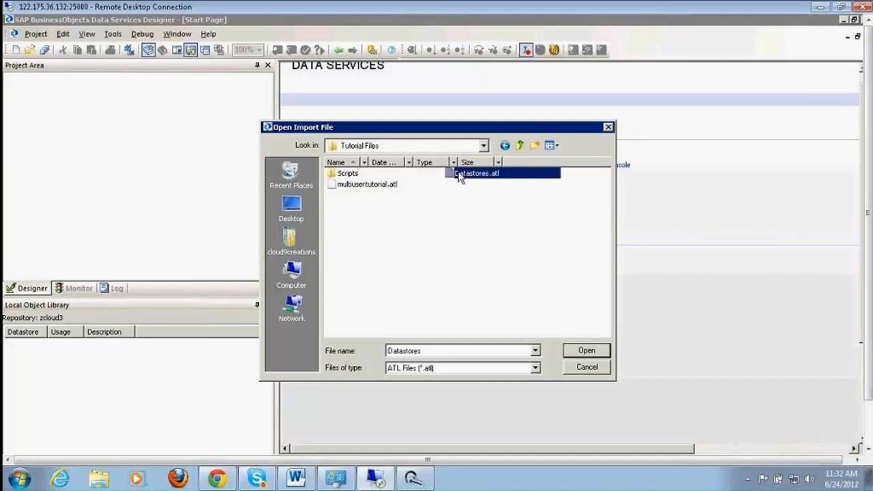
double_click(460, 176)
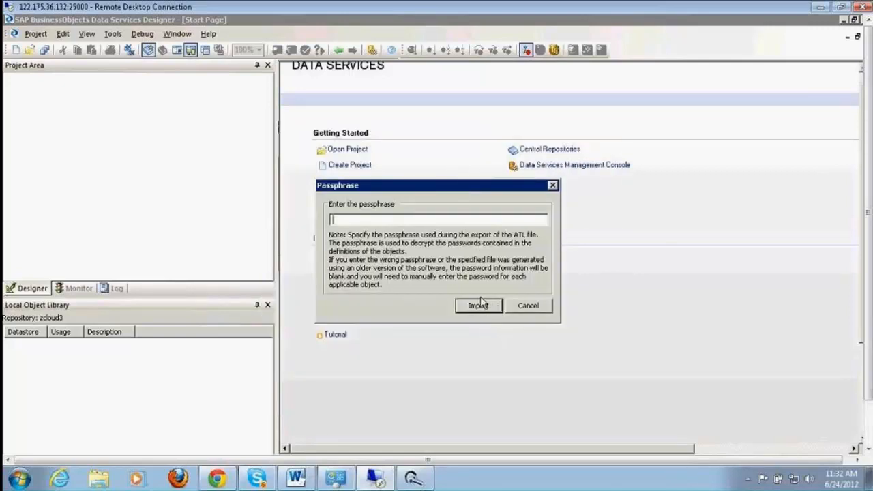
left_click(479, 305)
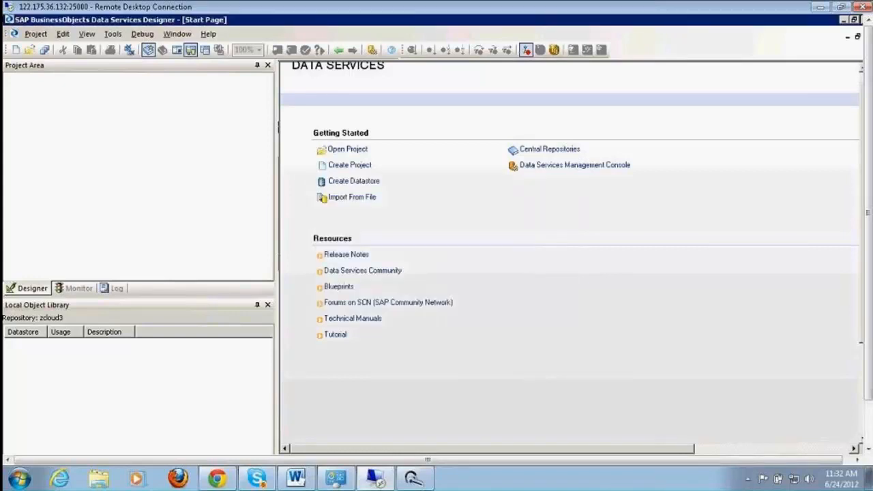
Acknowledge the import warning so the Datastores.atl import completes.
left_click(483, 296)
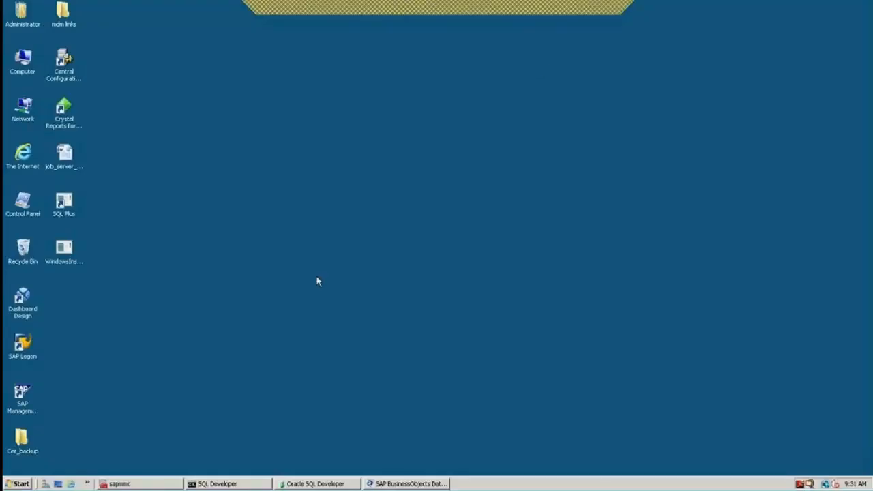
Minimize the remote desktop session and return to the Data Services Designer window.
left_click(588, 6)
left_click(430, 484)
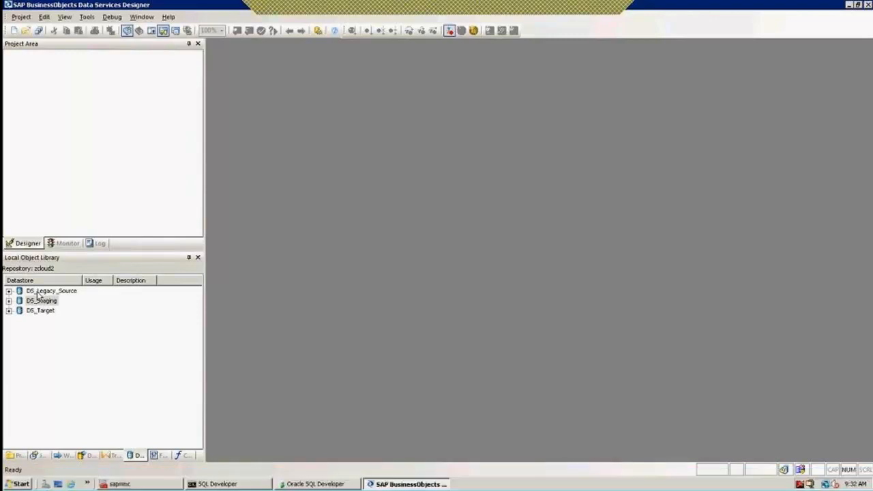
Expand DS_Legacy_Source's Tables to show its ods_ tables, then open ods_customer's metadata.
right_click(39, 292)
left_click(9, 291)
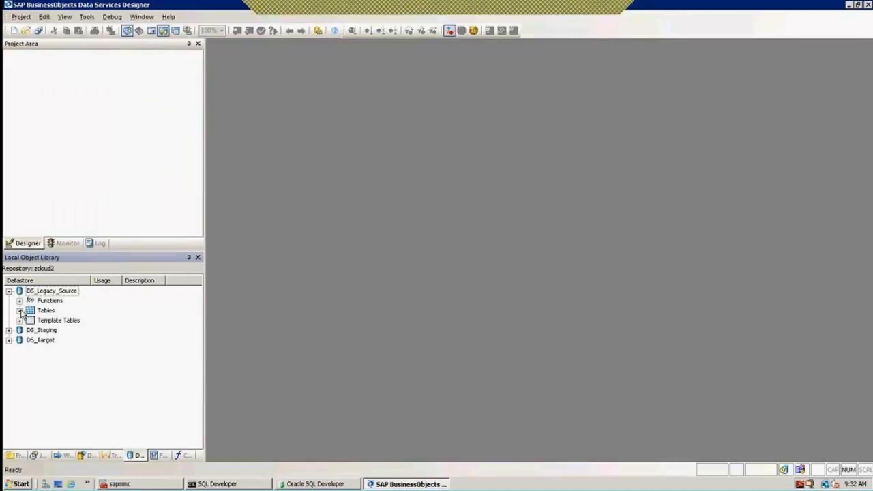
left_click(20, 311)
left_click(69, 320)
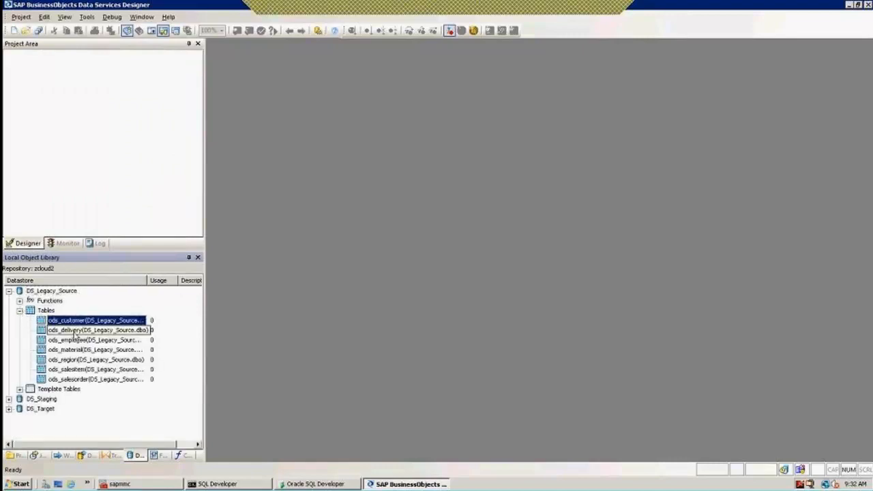
left_click(75, 332)
left_click(75, 341)
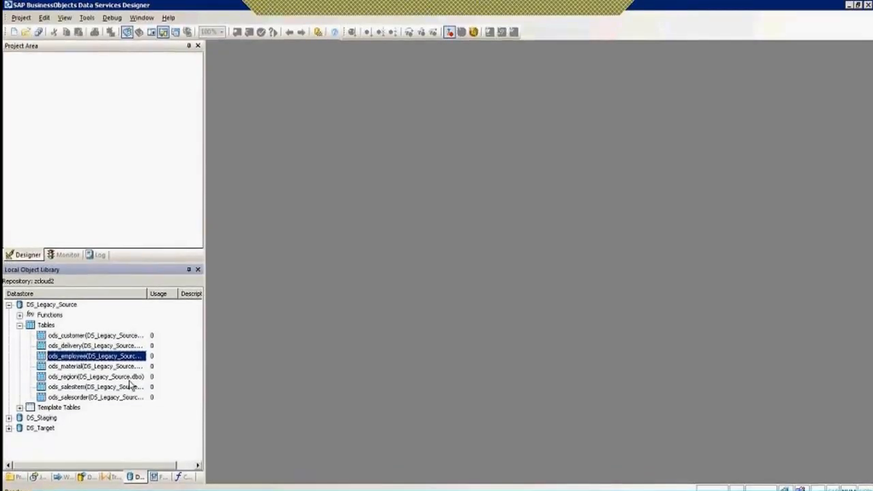
left_click(71, 336)
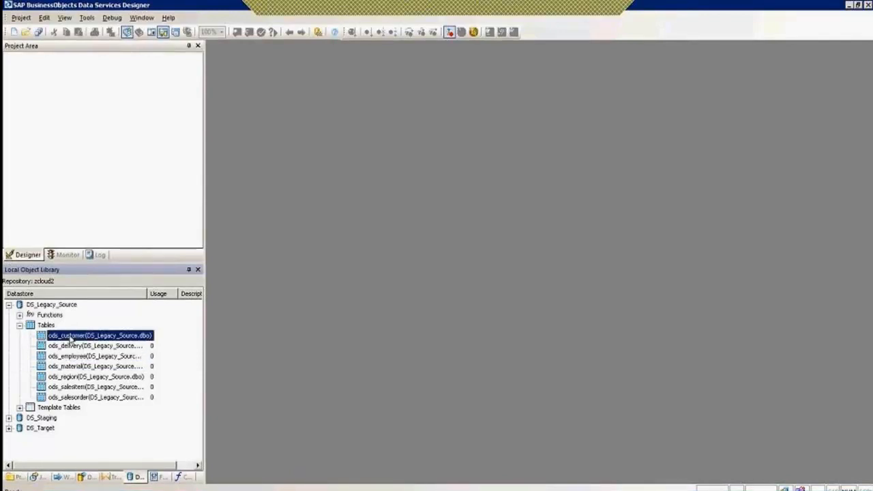
double_click(70, 336)
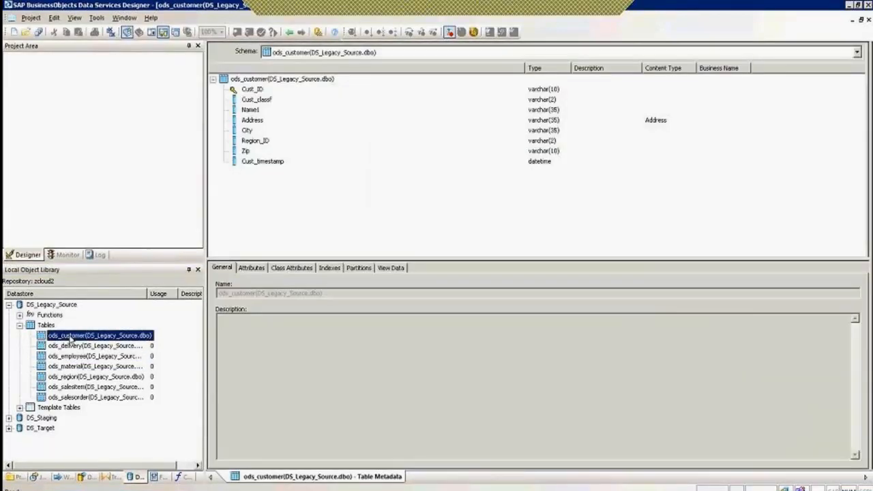
Review ods_customer's columns from Cust_ID to Cust_timestamp, then preview its 12 data rows.
left_click(173, 101)
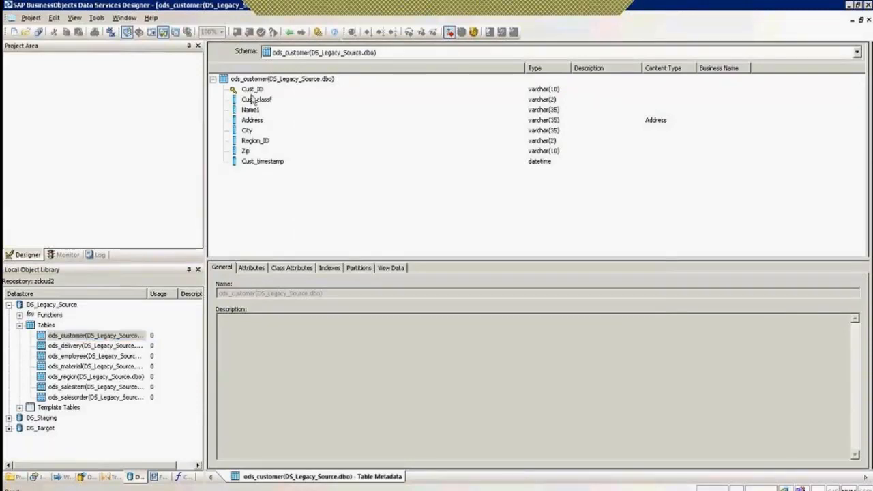
left_click(252, 90)
key("F2")
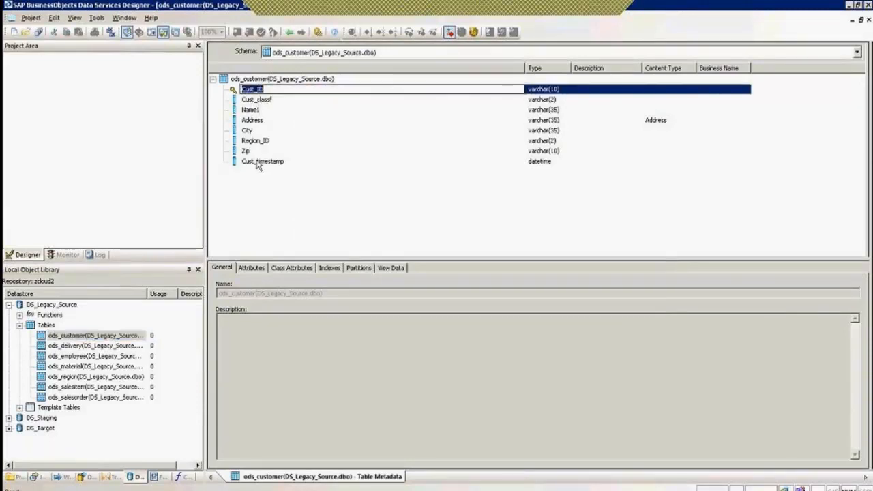
left_click(260, 101)
left_click(252, 110)
left_click(254, 121)
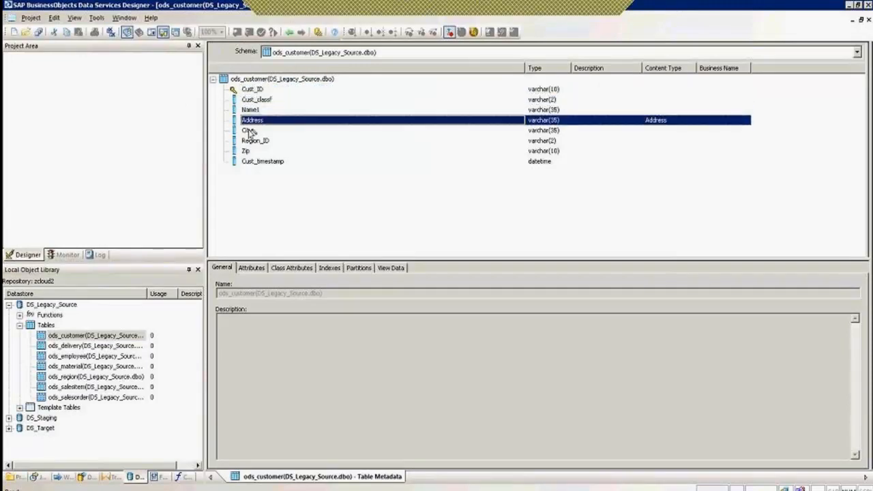
left_click(249, 130)
left_click(249, 141)
left_click(251, 151)
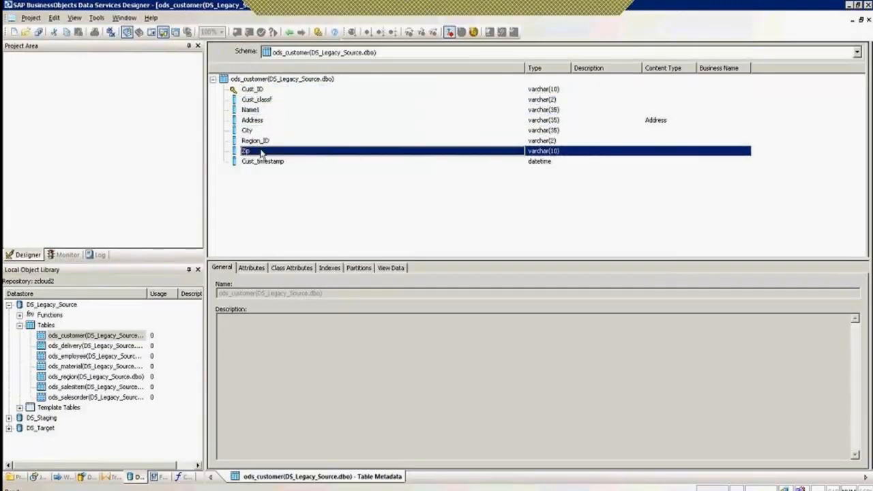
left_click(263, 164)
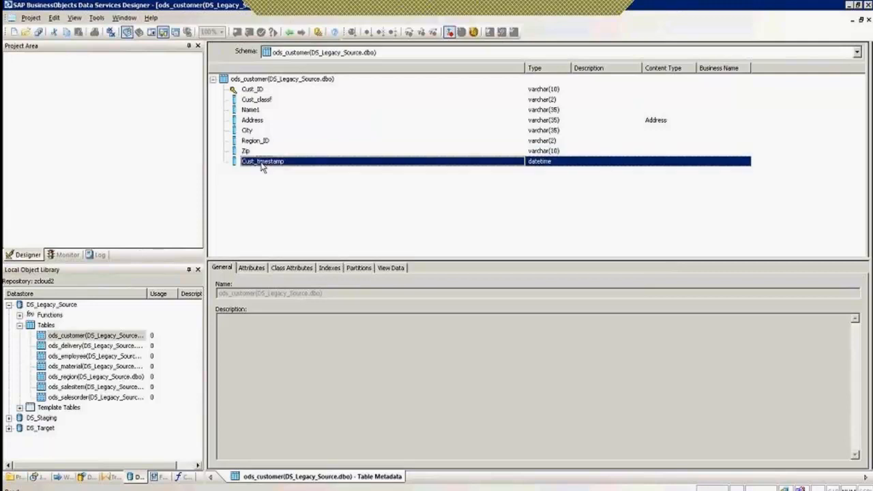
left_click(392, 269)
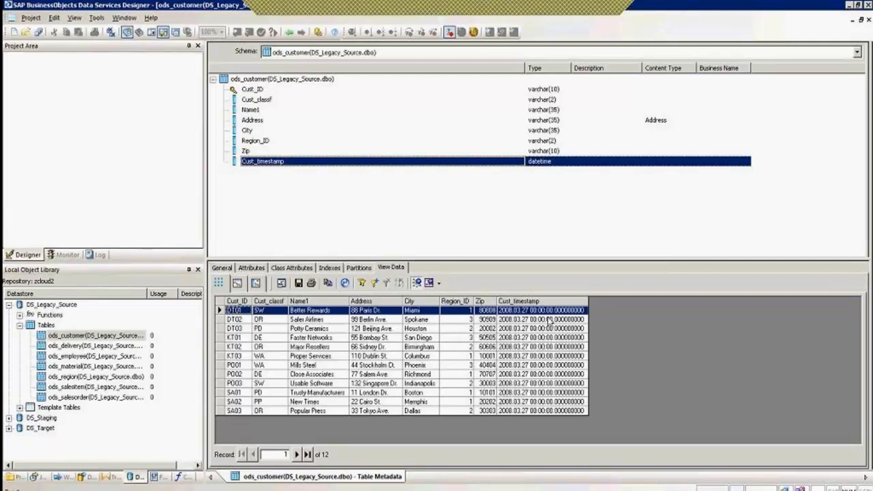
left_click(236, 411)
left_click(239, 314, "ctrl+shift")
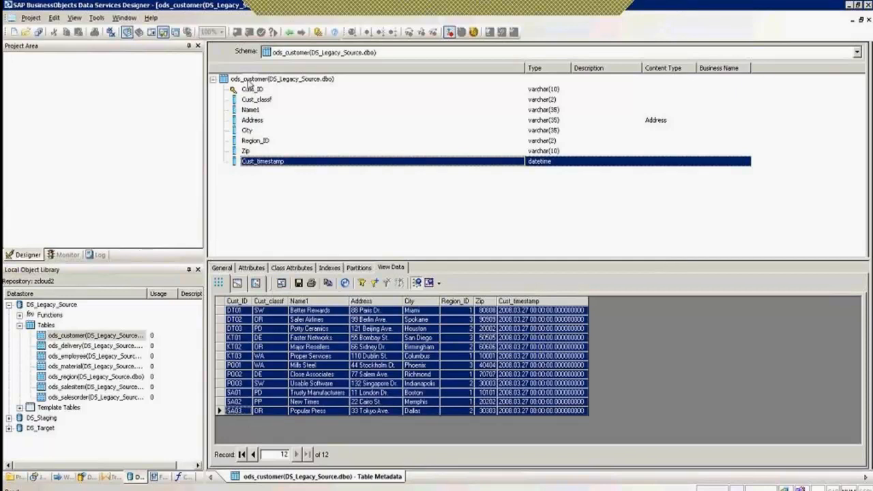
left_click(251, 79)
left_click(250, 167, "shift")
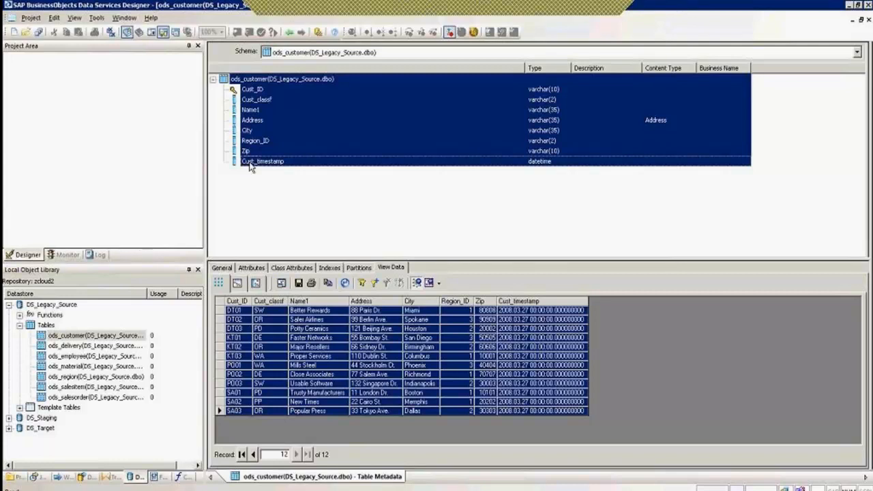
left_click(304, 222)
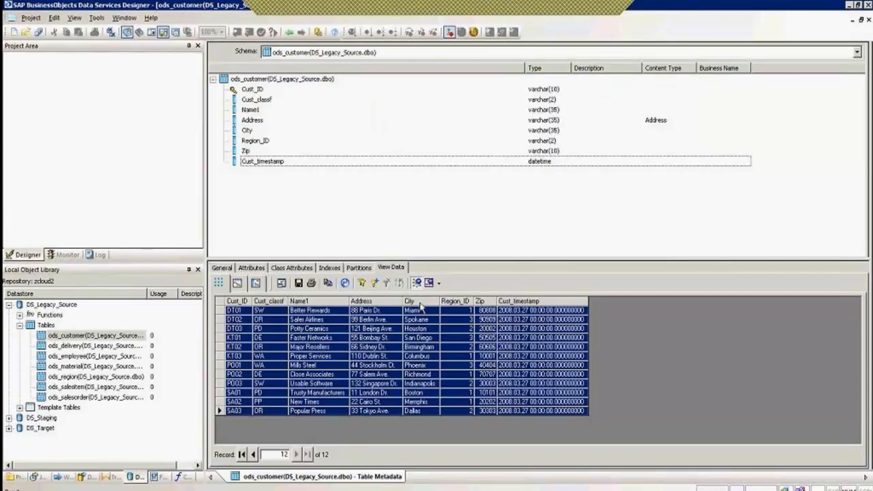
left_click(242, 313)
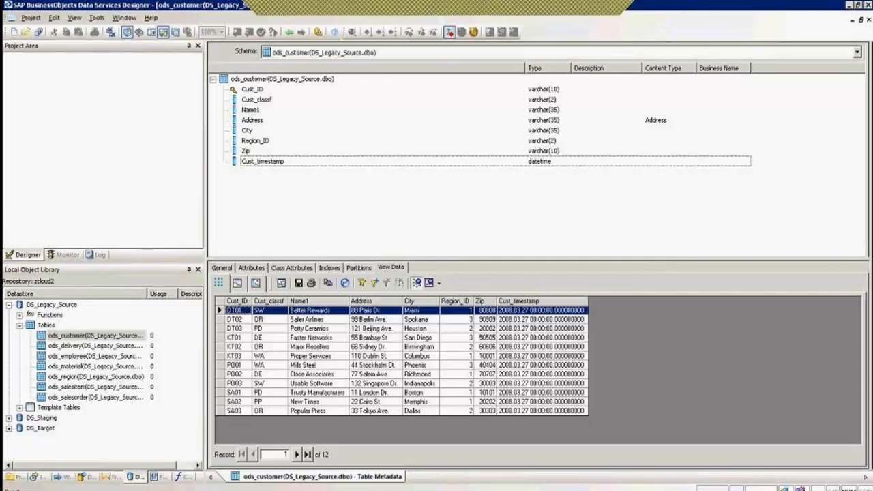
key("super")
mouse_move(90, 355)
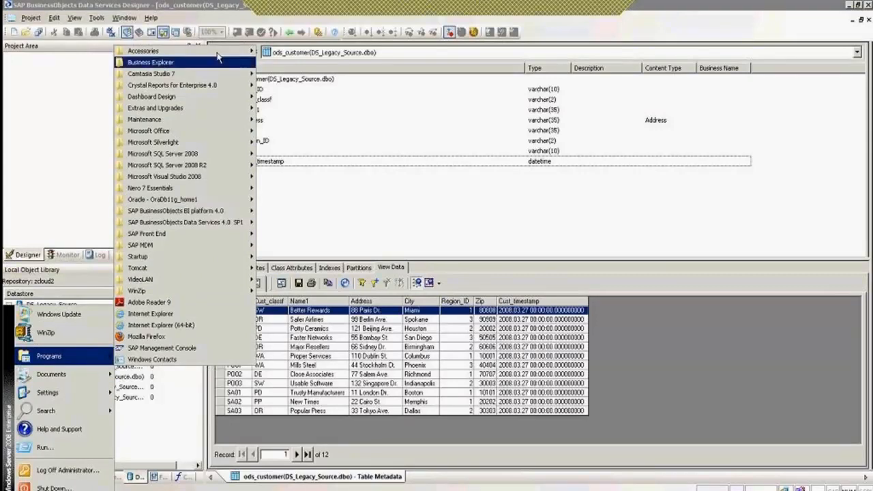
mouse_move(218, 54)
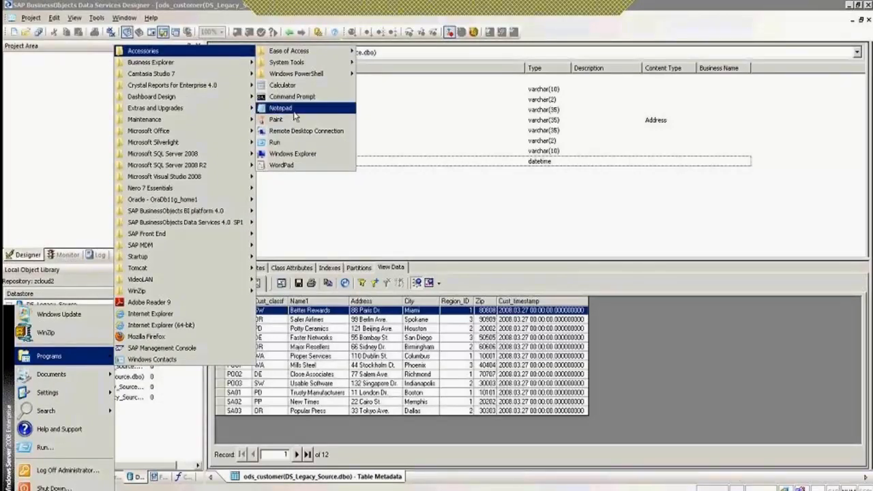
left_click(183, 421)
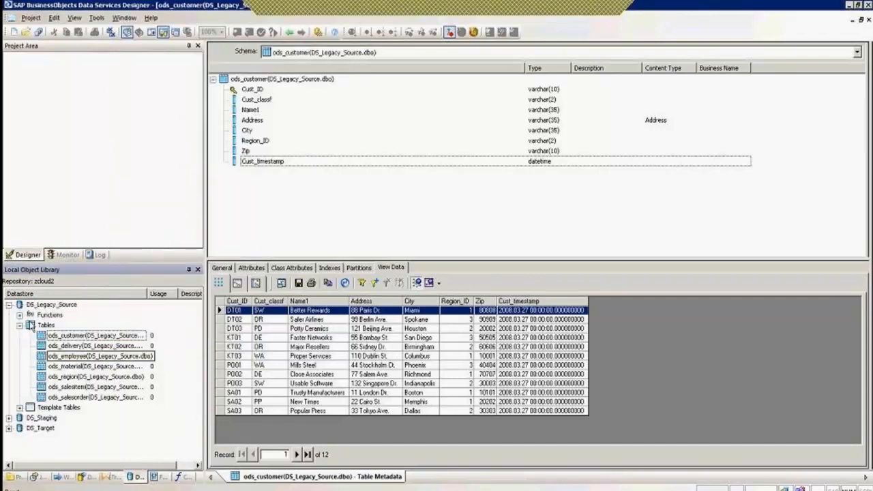
left_click(46, 308)
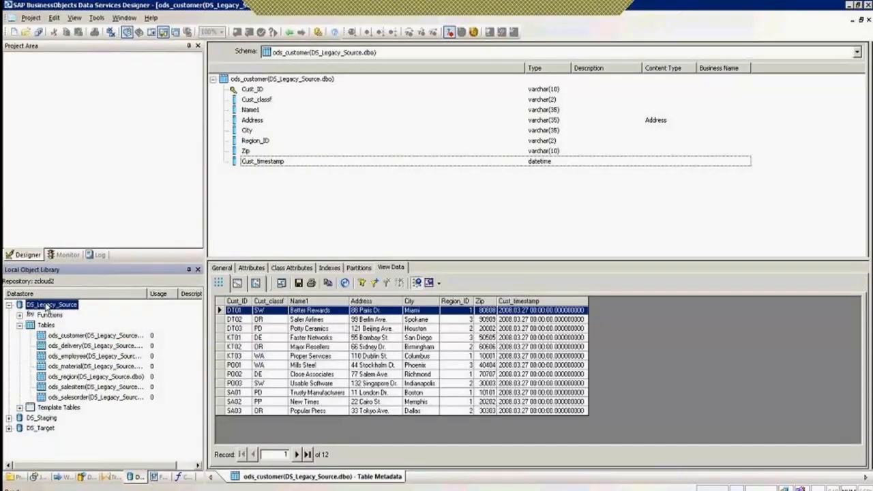
From the DS_Legacy_Source datastore editor, open ODBC Admin and start adding a System DSN.
right_click(47, 308)
left_click(70, 70)
left_click(518, 222)
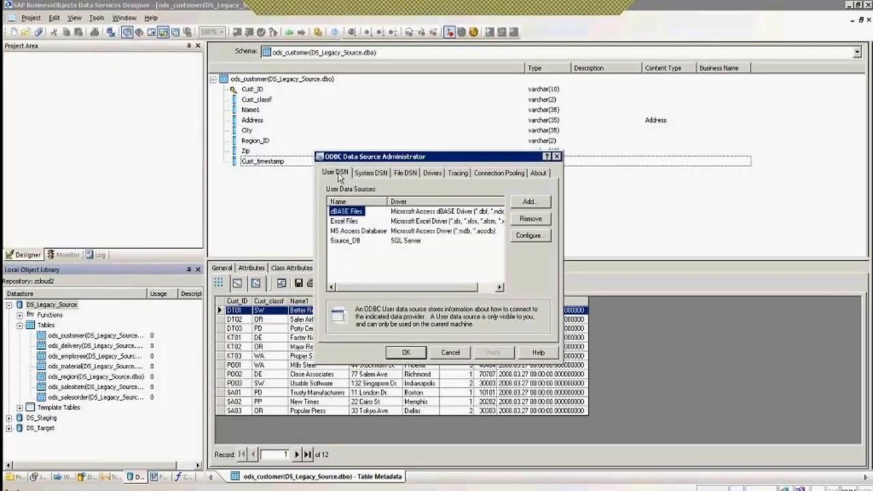
left_click(377, 174)
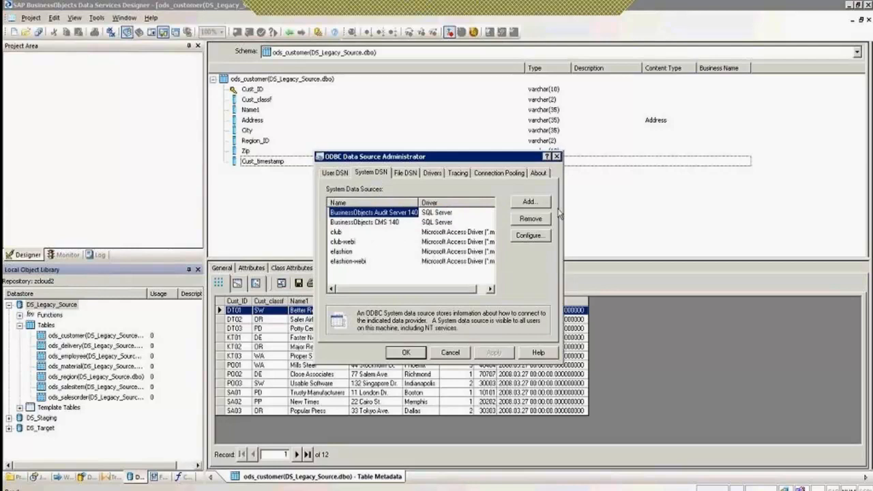
left_click(530, 203)
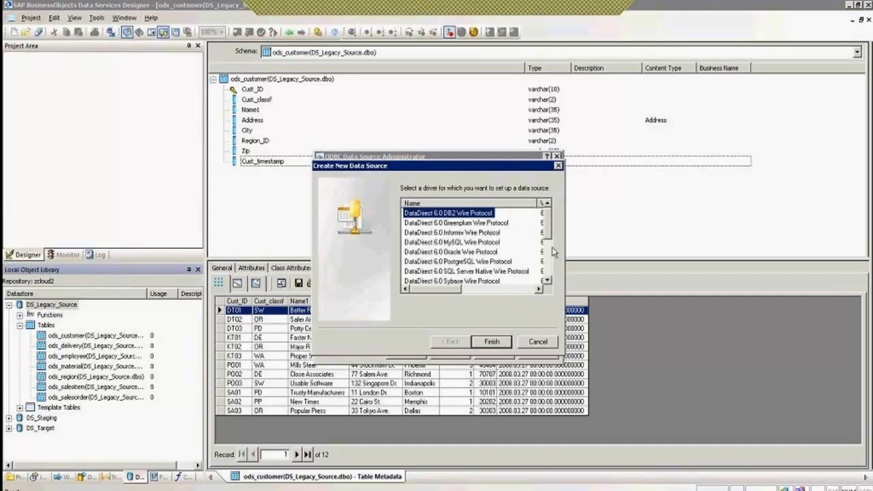
Create a SQL Server data source named MSSQL pointing to server SERVER.
scroll(553, 263, "down", 3)
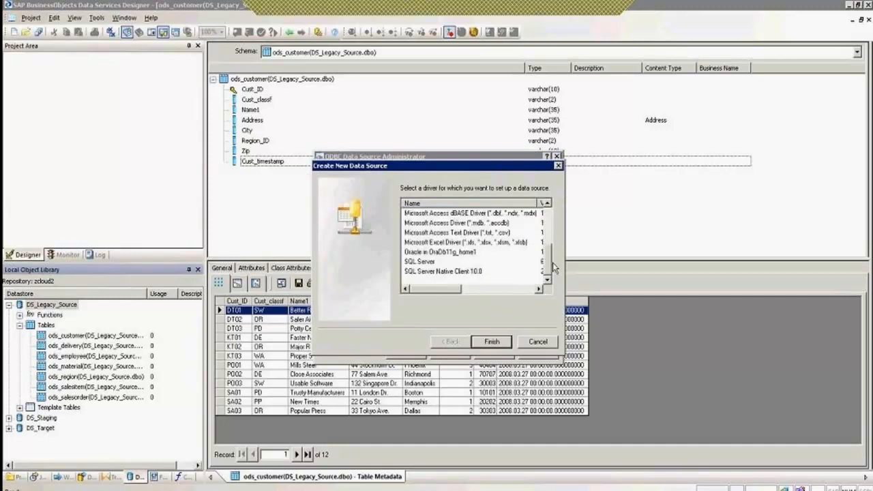
left_click(427, 262)
left_click(494, 342)
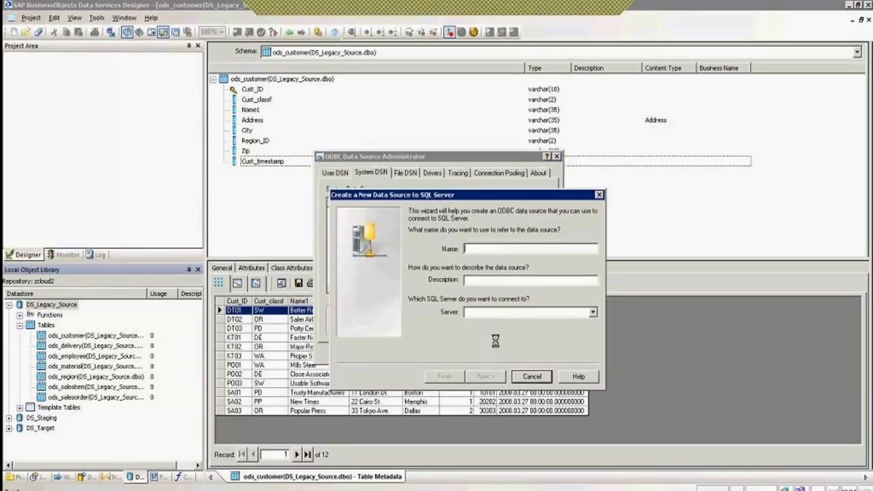
type("MS")
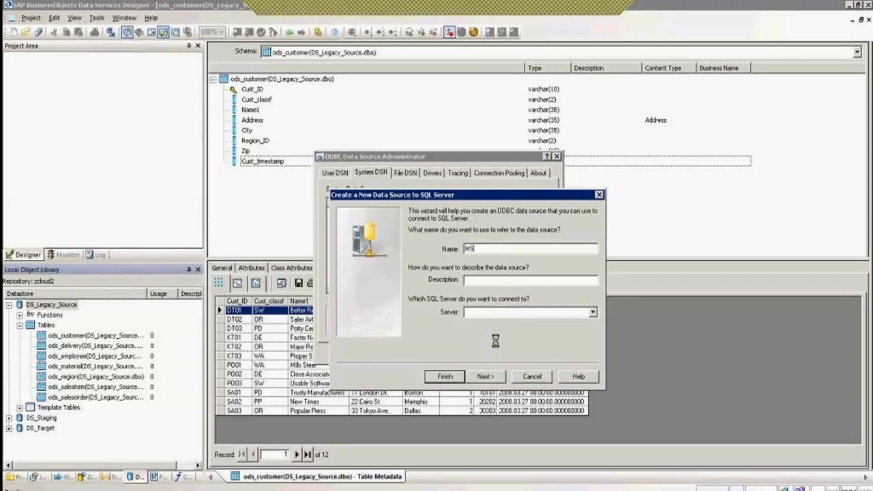
type("QL")
left_click(475, 249)
type("S")
left_click(479, 312)
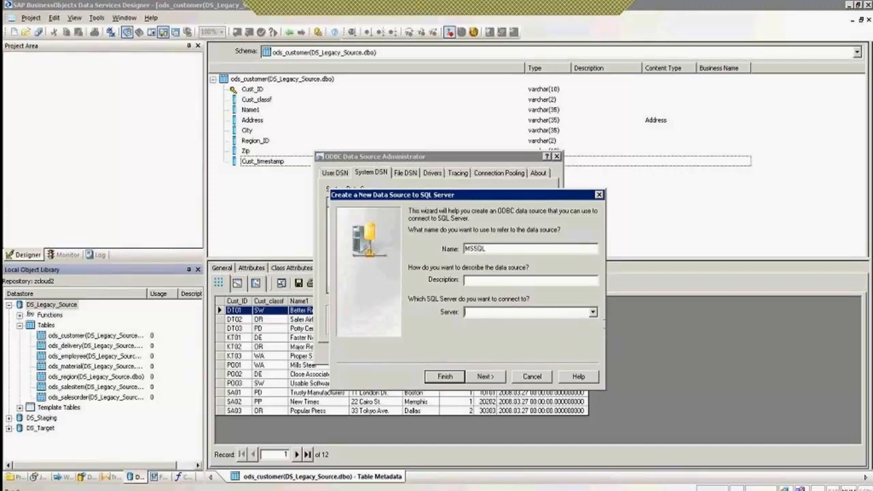
left_click(591, 312)
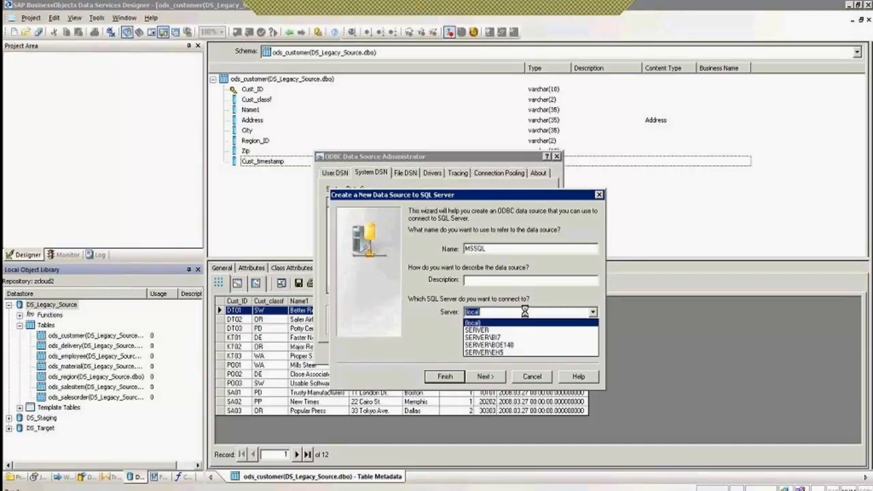
left_click(481, 330)
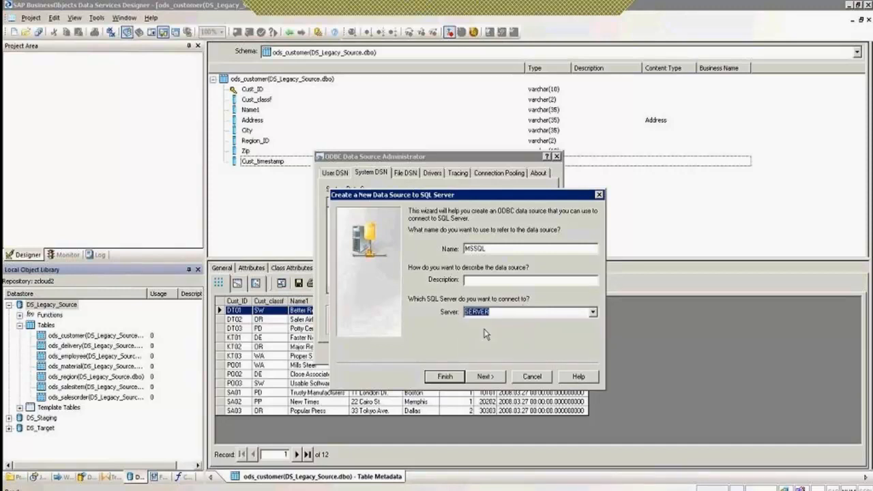
Set Source_DB as MSSQL's default database and finish creating the data source.
left_click(484, 377)
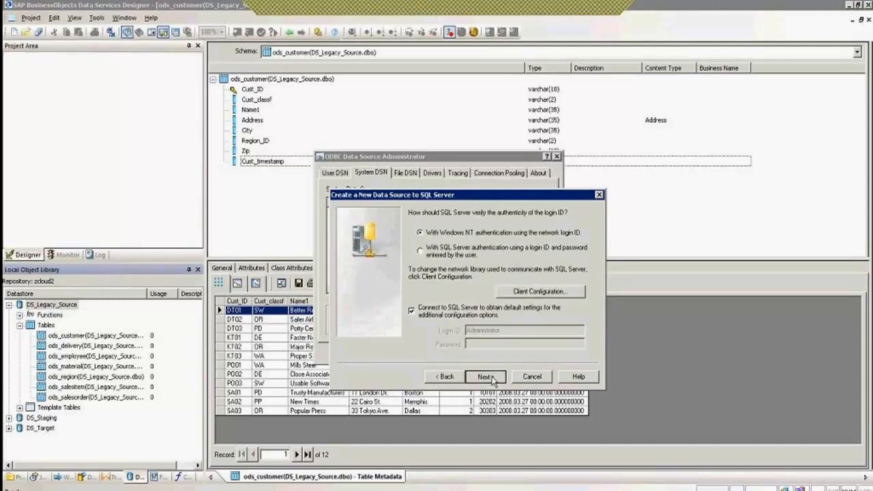
left_click(491, 378)
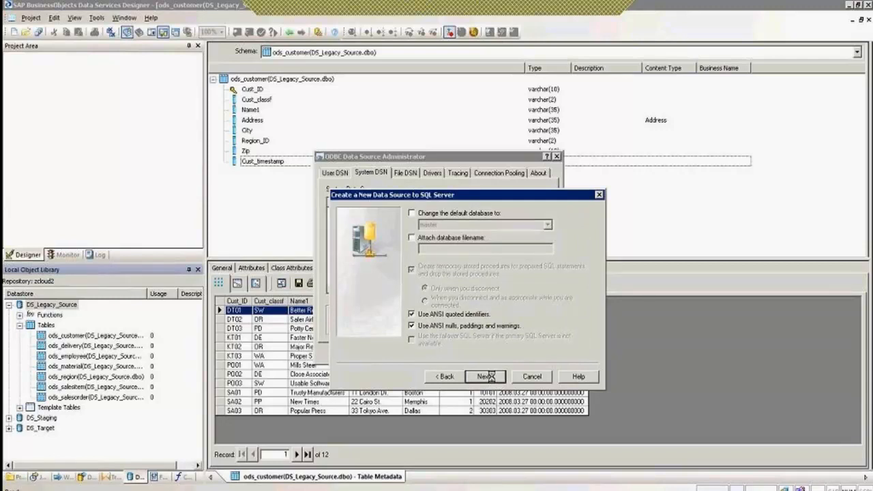
left_click(412, 213)
left_click(547, 225)
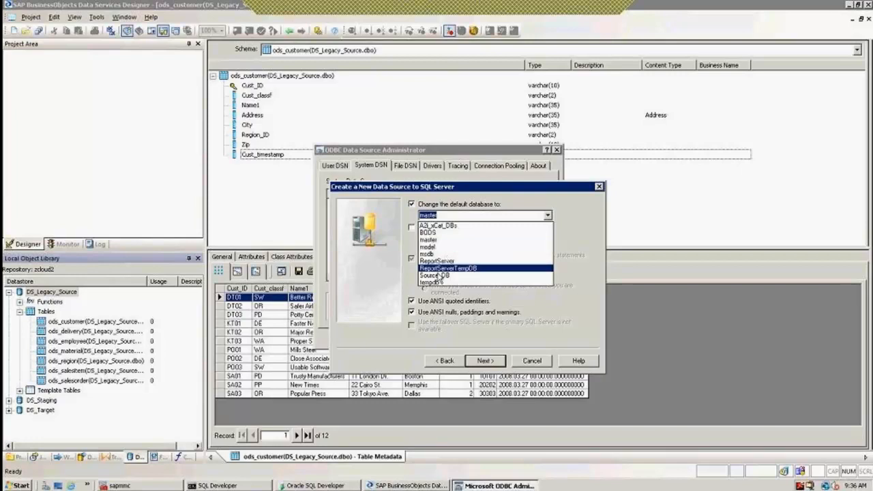
left_click(439, 276)
left_click(488, 363)
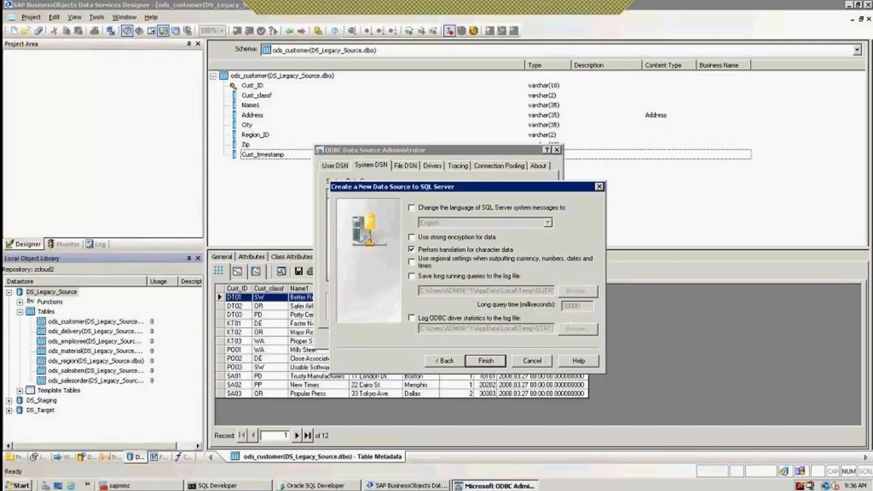
left_click(486, 361)
left_click(507, 366)
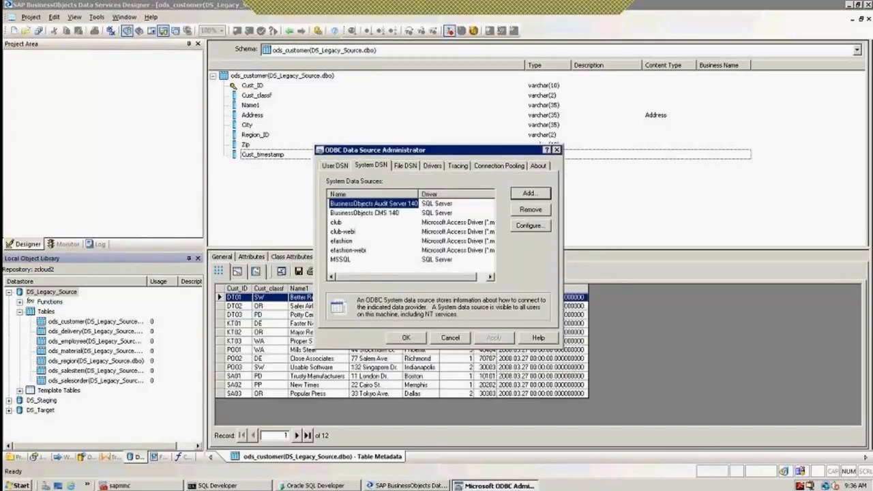
Review the MSSQL data source settings and confirm its connection test succeeds.
left_click(343, 261)
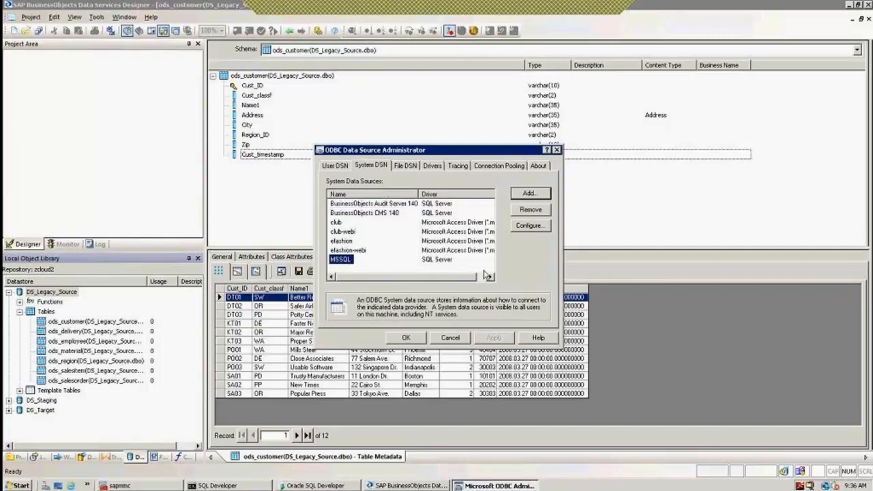
left_click(530, 226)
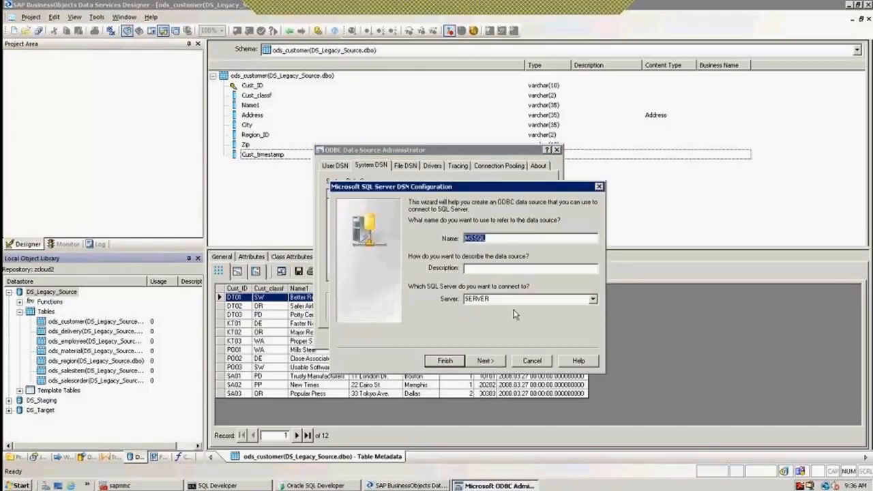
left_click(485, 361)
left_click(487, 361)
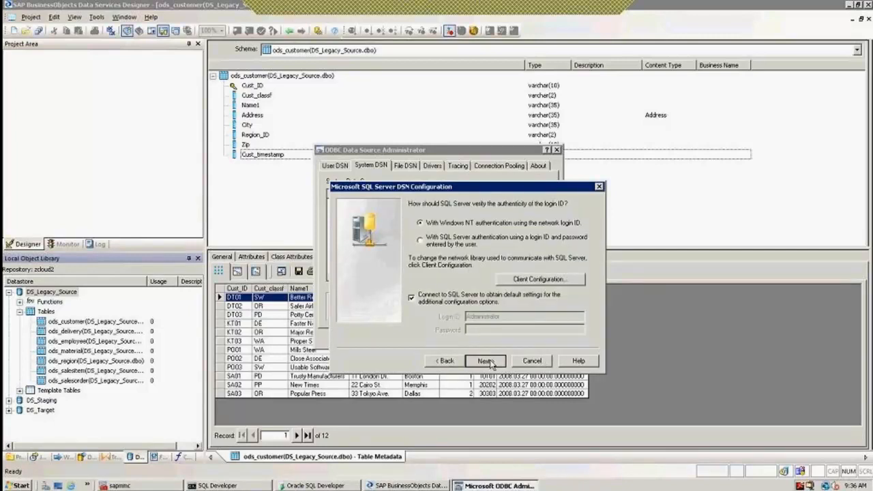
left_click(486, 361)
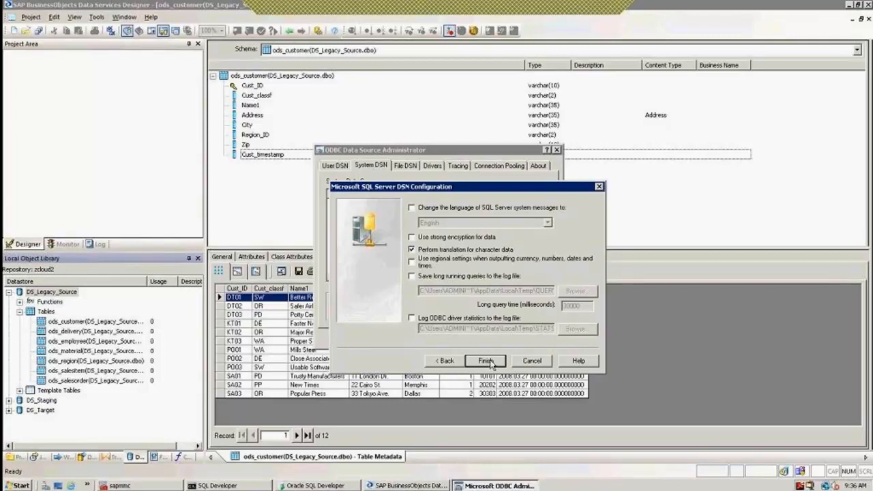
left_click(487, 361)
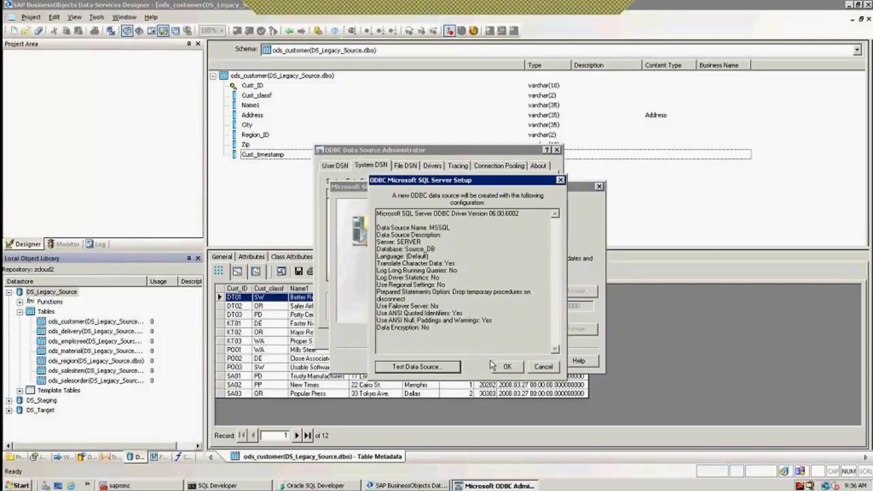
left_click(434, 368)
left_click(469, 367)
left_click(507, 366)
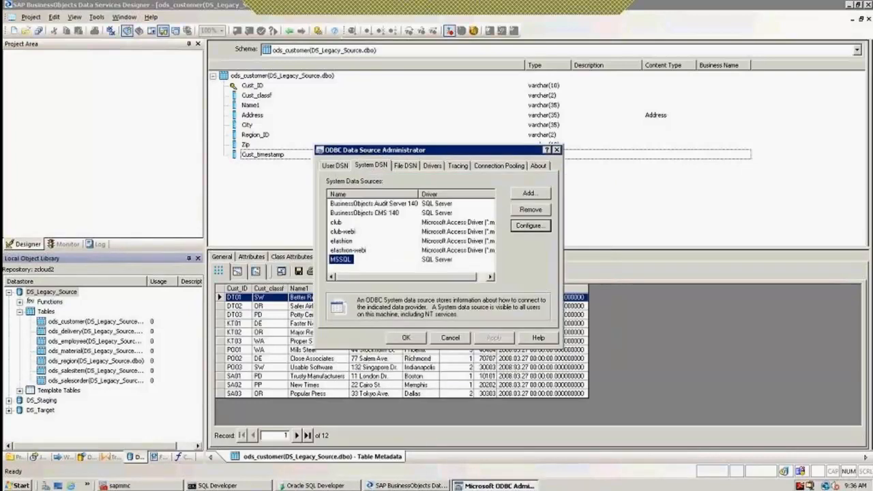
Close the ODBC administrator and datastore editor, leaving DS_Legacy_Source selected.
left_click(410, 339)
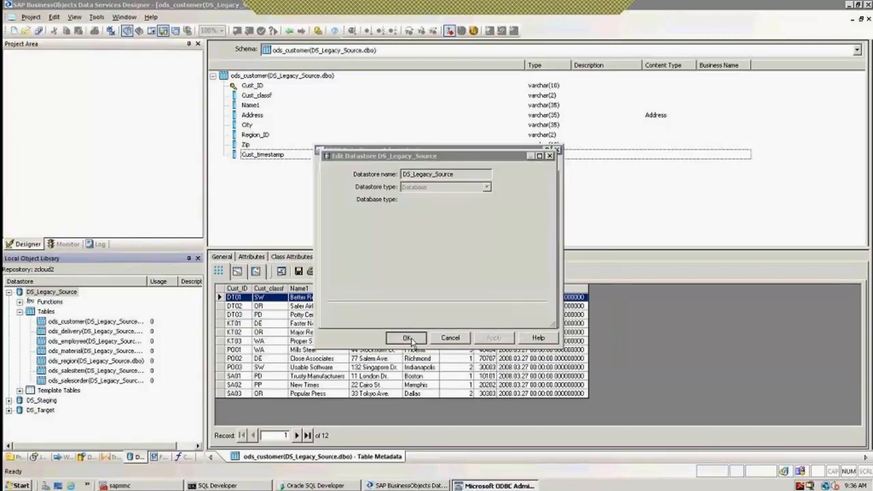
left_click(442, 314)
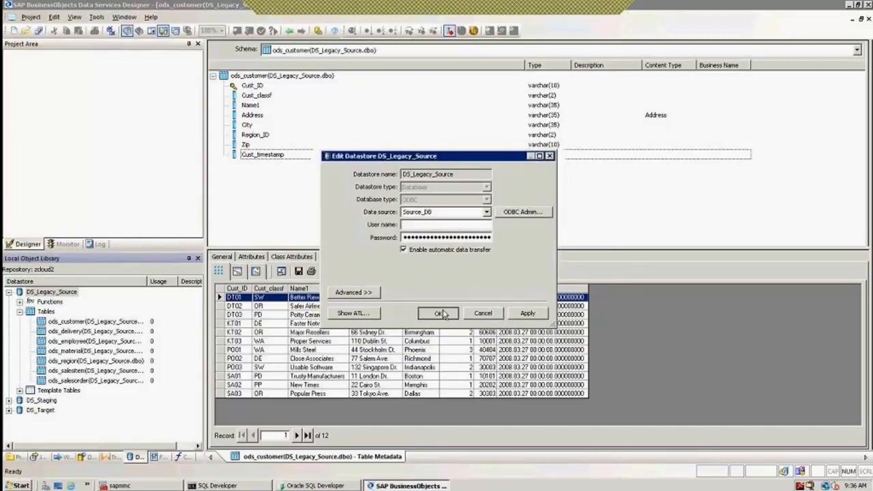
left_click(50, 294)
right_click(51, 294)
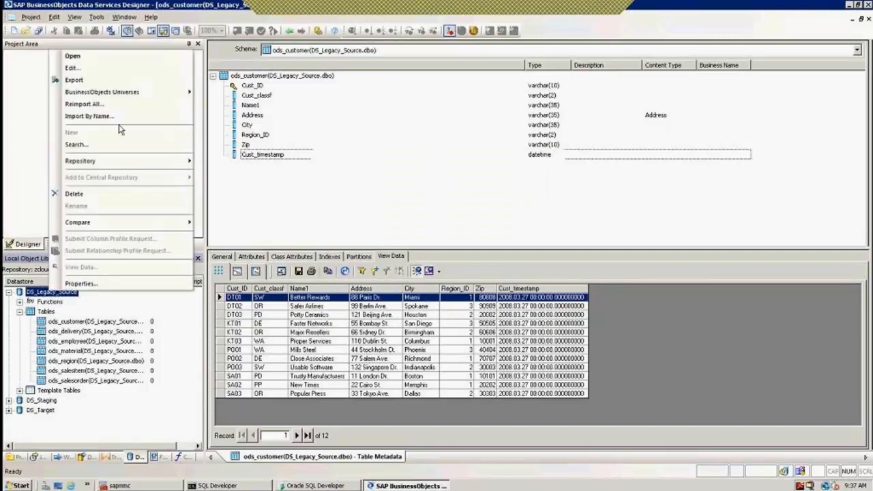
left_click(82, 70)
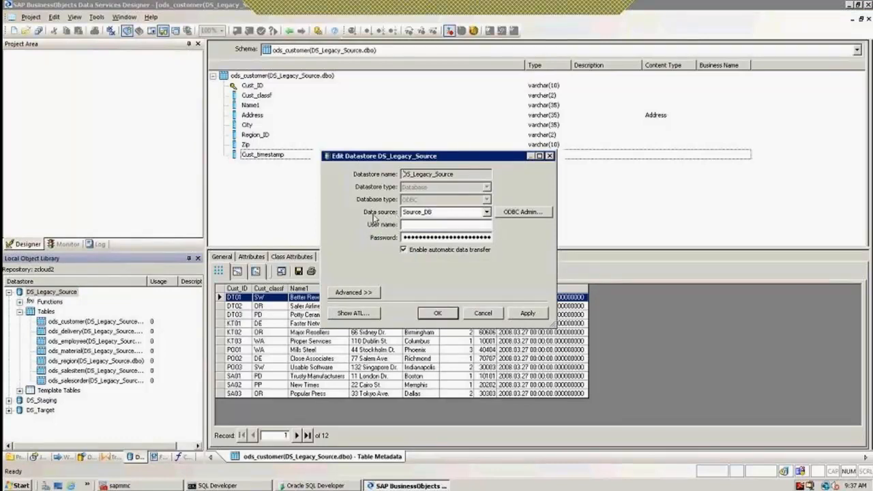
left_click(522, 213)
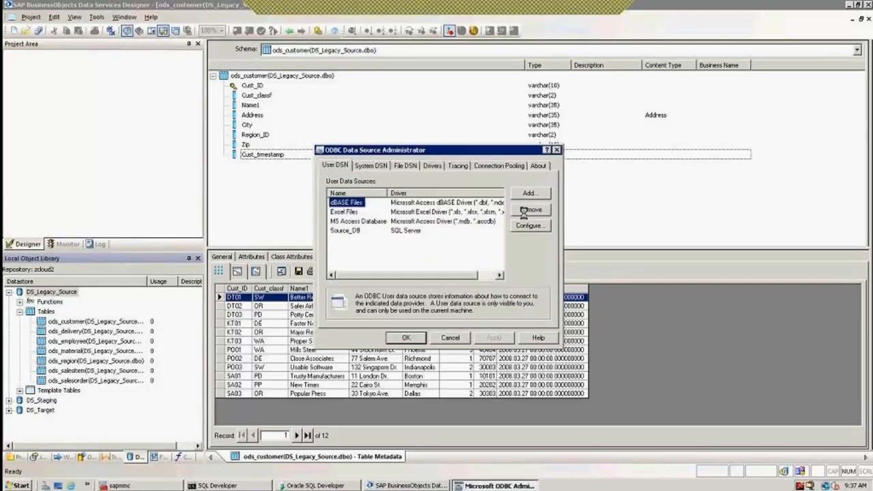
left_click(374, 169)
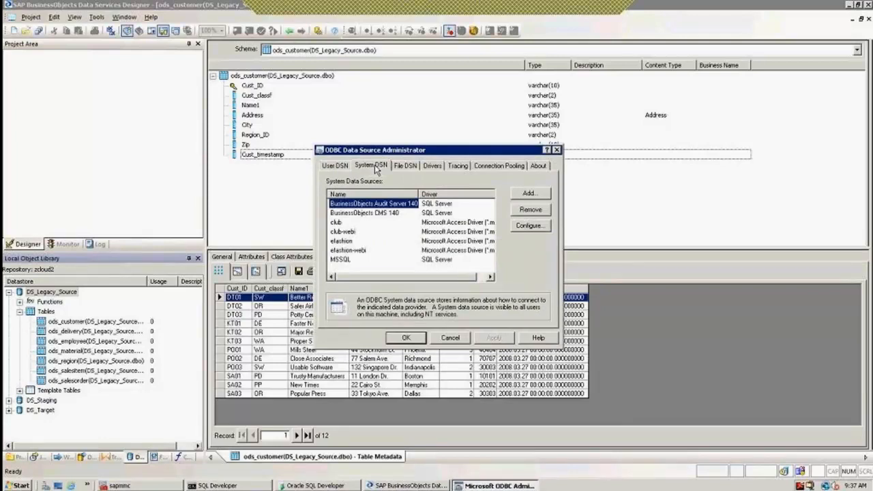
left_click(341, 260)
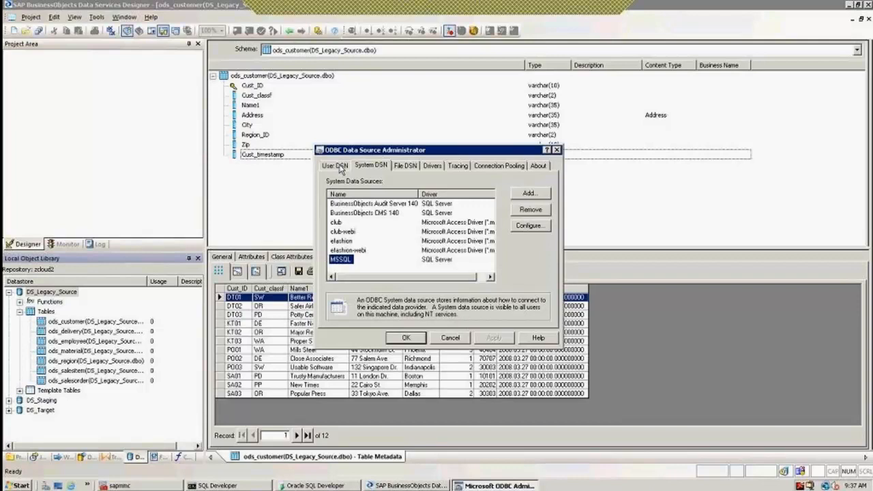
left_click(336, 165)
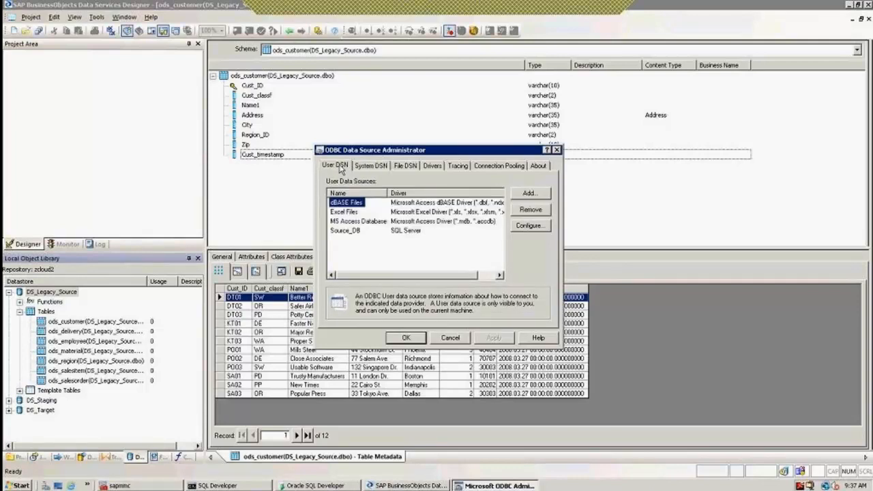
left_click(371, 167)
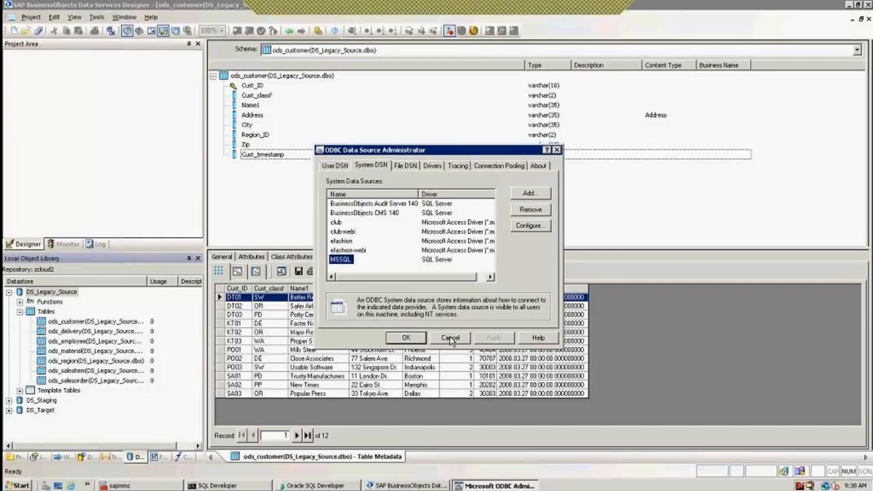
left_click(450, 338)
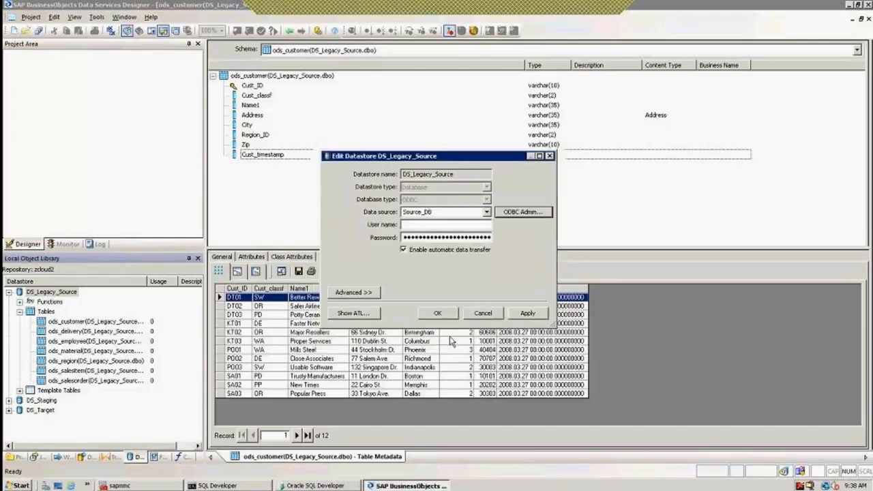
left_click(484, 315)
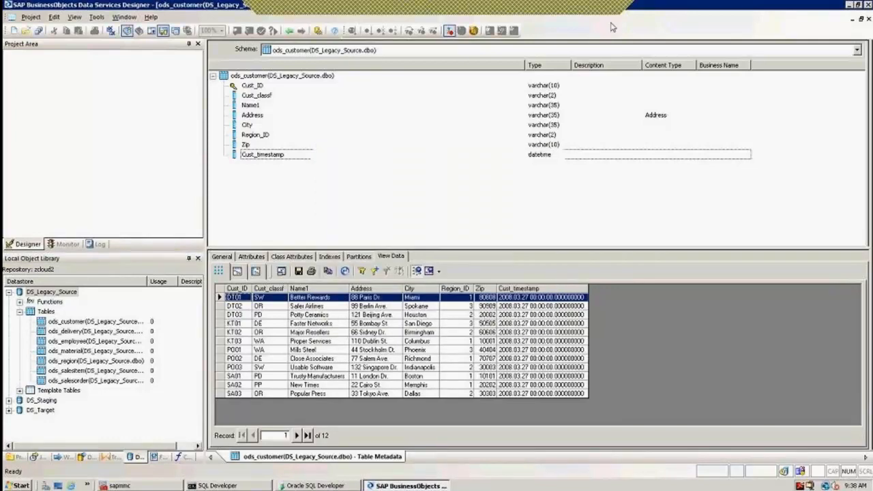